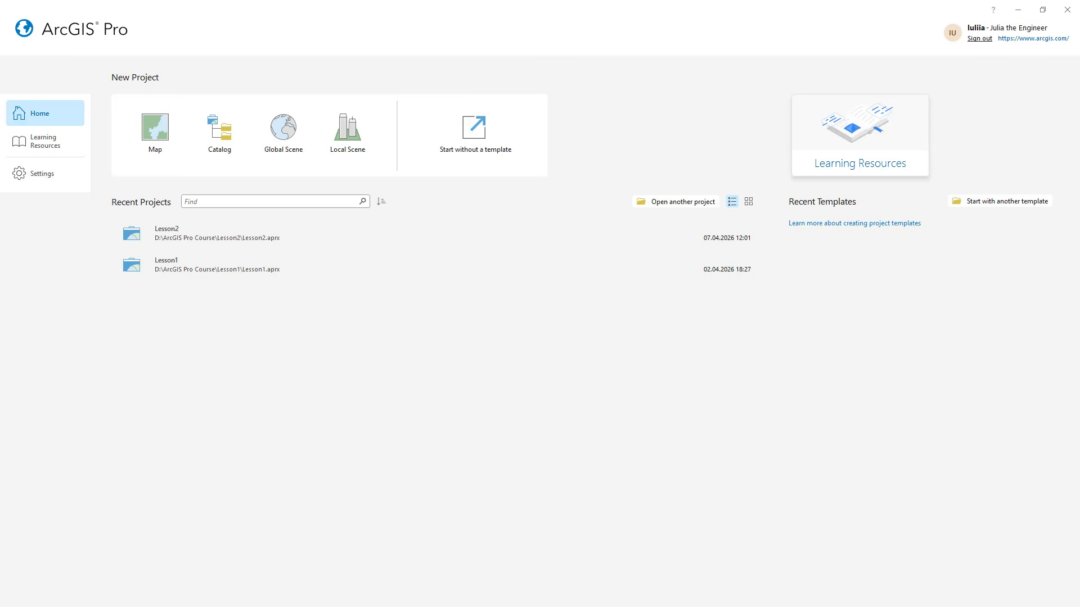
# Create a project from the Catalog template named Lesson3 in D:\ArcGIS Pro Course, with its own folder
pyautogui.click(223, 137)
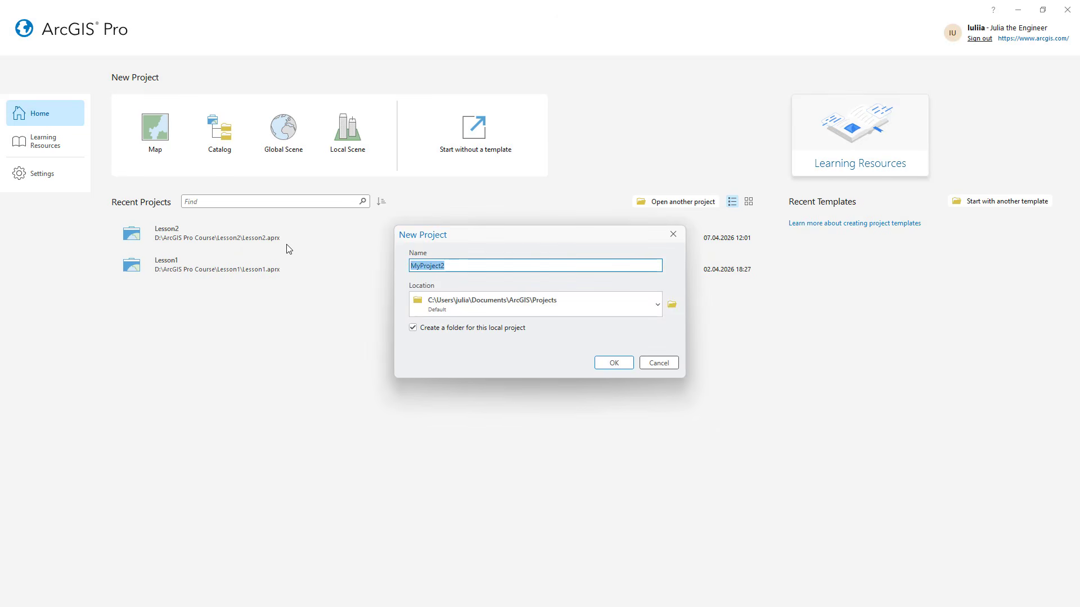
pyautogui.write('Lo')
pyautogui.write('esson3')
pyautogui.click(656, 311)
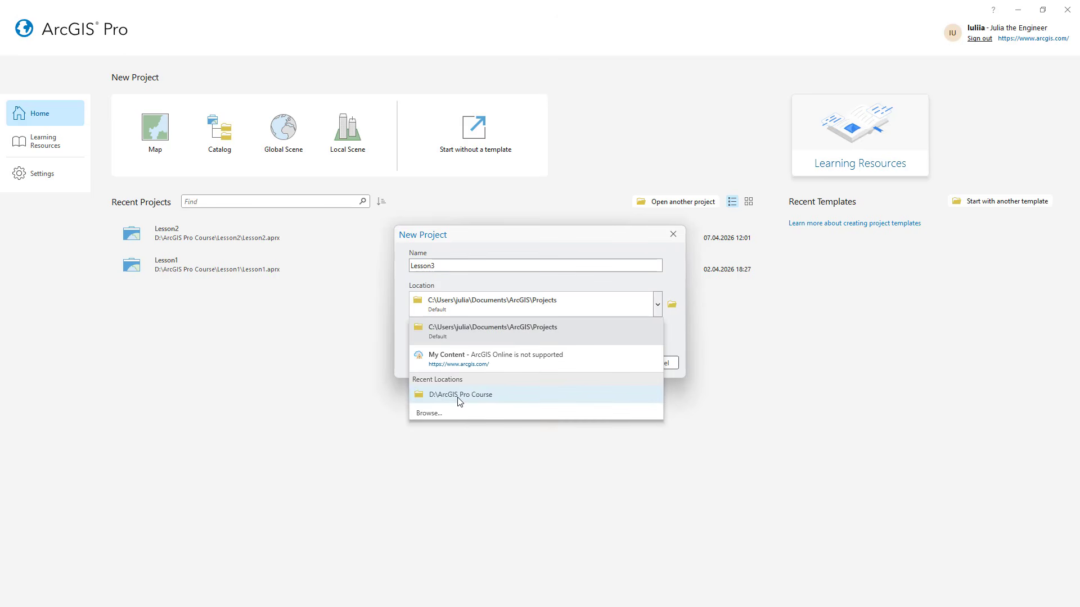
pyautogui.click(452, 400)
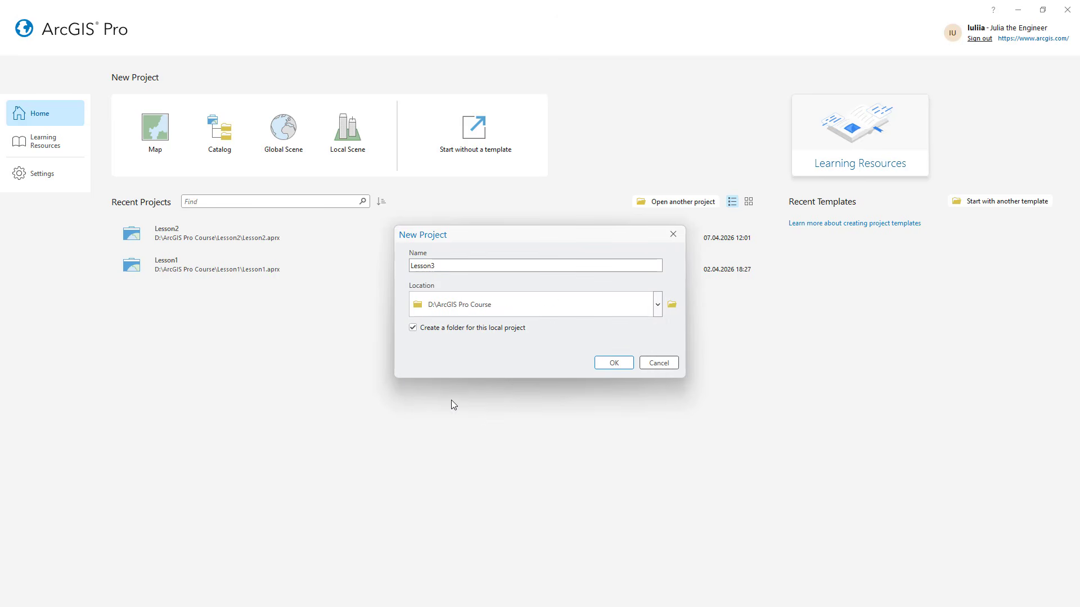
pyautogui.click(612, 367)
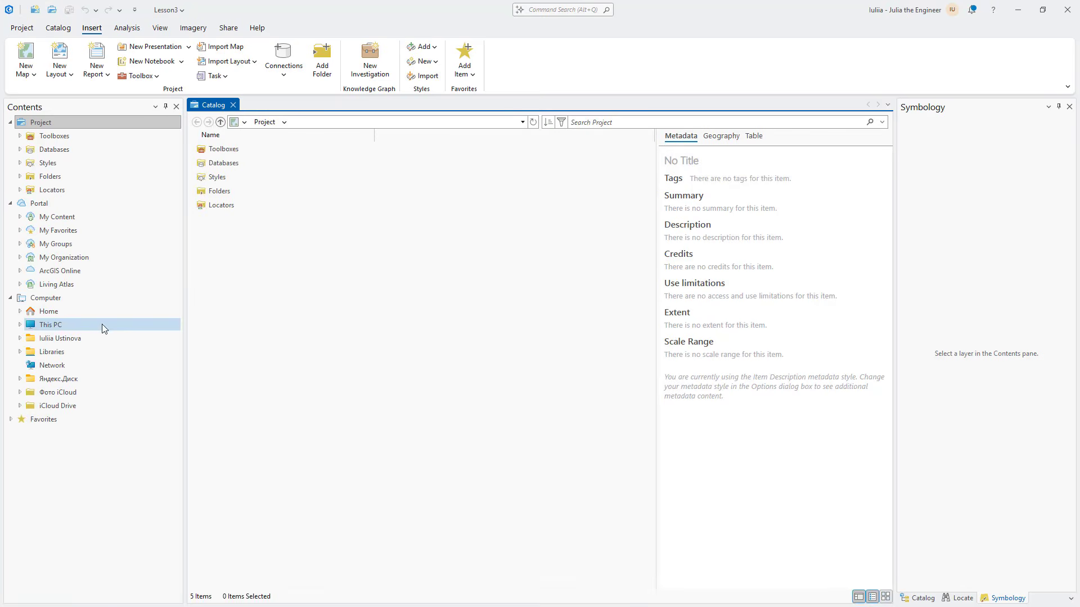
# Browse the computer's D: drive to the Lesson3 folder inside ArcGIS Pro Course
pyautogui.doubleClick(66, 330)
pyautogui.doubleClick(220, 163)
pyautogui.doubleClick(225, 191)
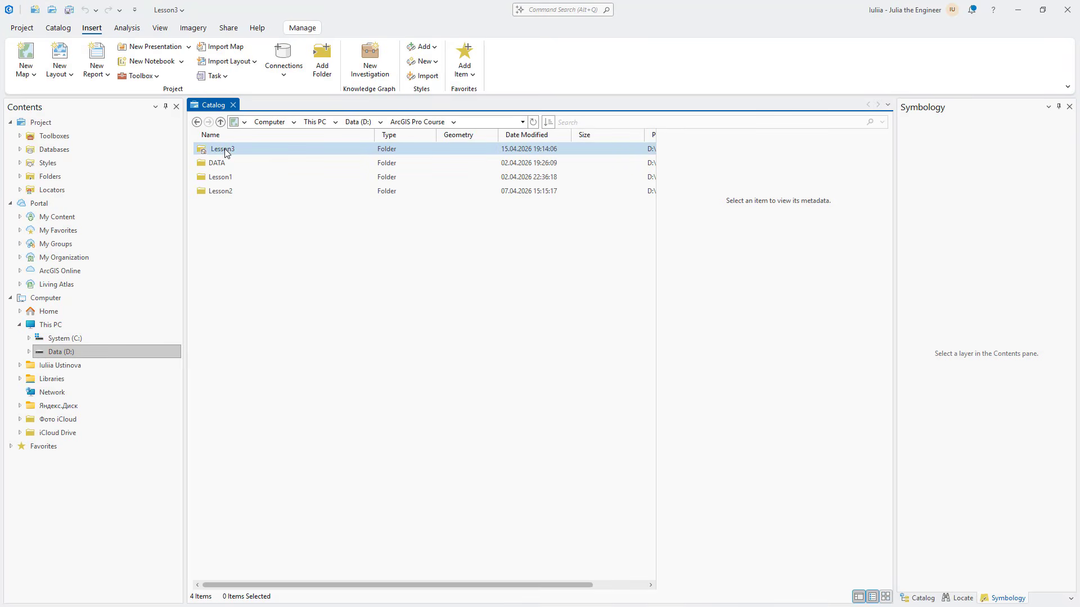
pyautogui.doubleClick(225, 149)
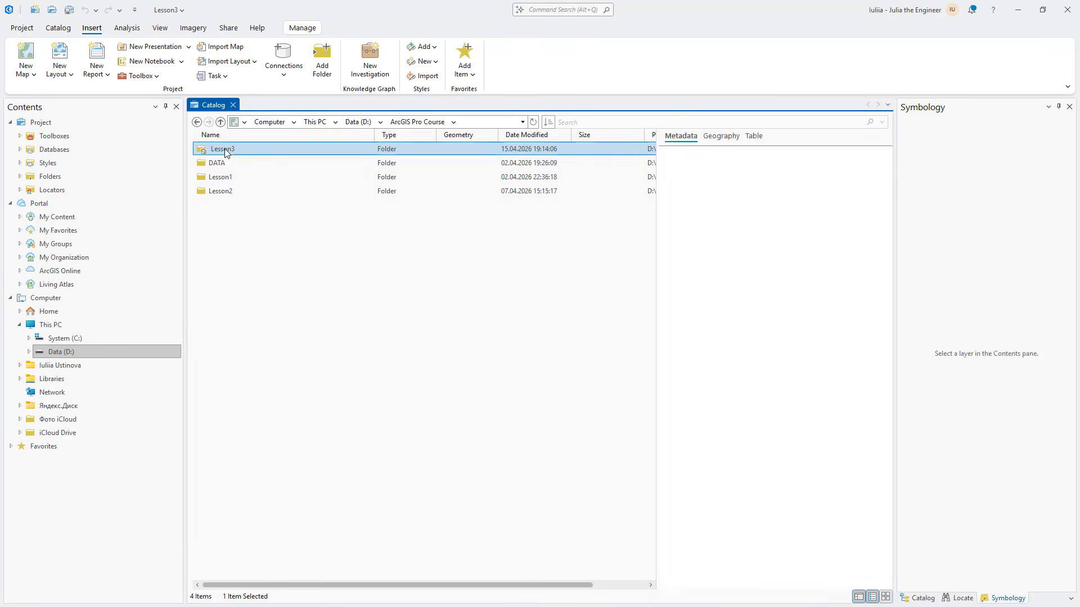
# Start a new shapefile in the Lesson3 folder, named my_objects with the Polygon geometry type
pyautogui.rightClick(290, 265)
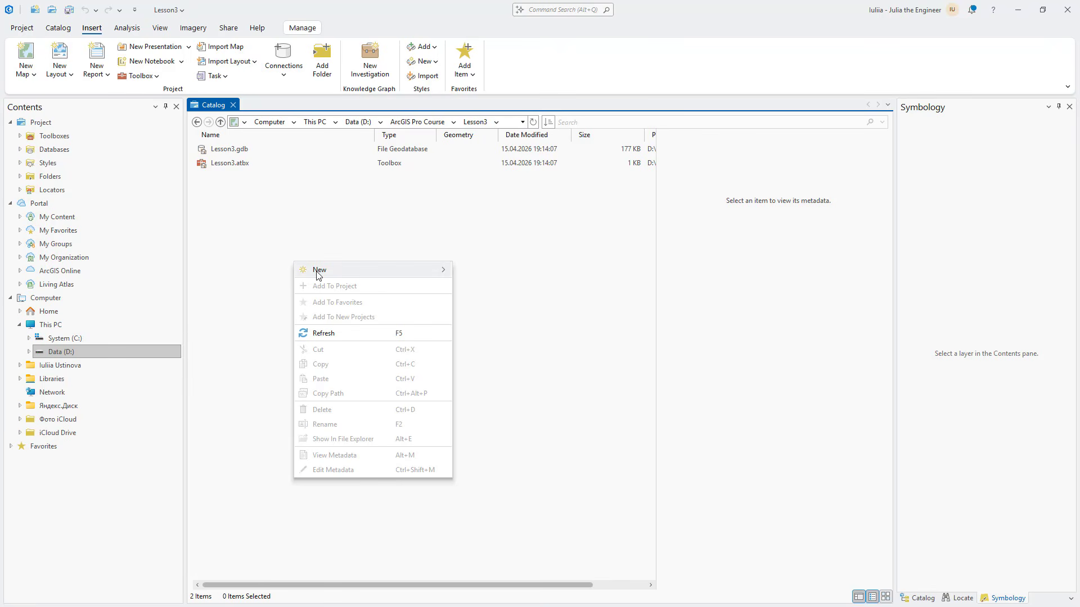
pyautogui.moveTo(320, 272)
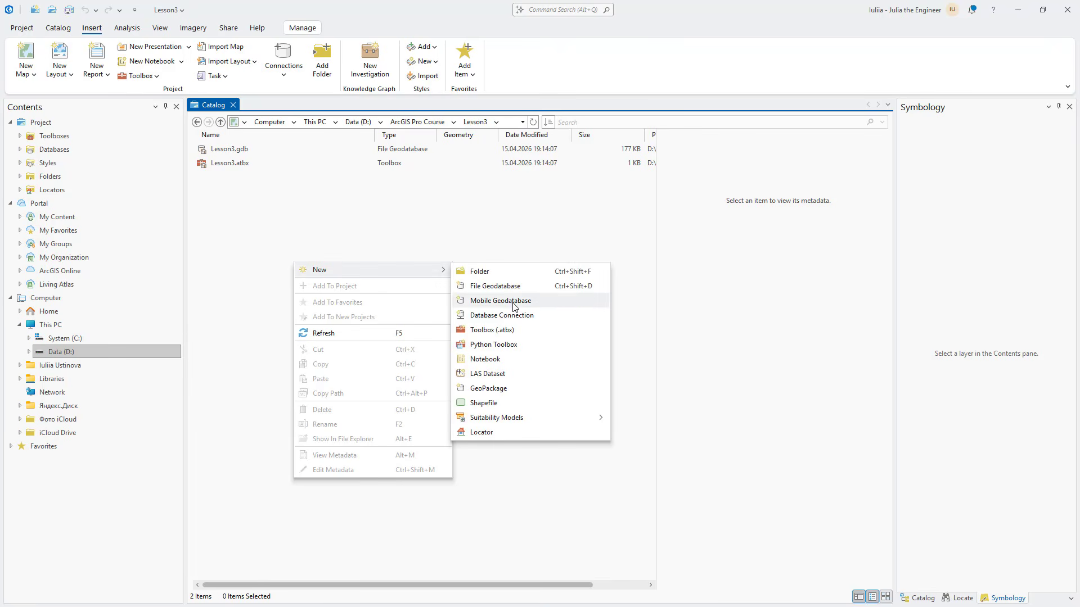
pyautogui.click(496, 405)
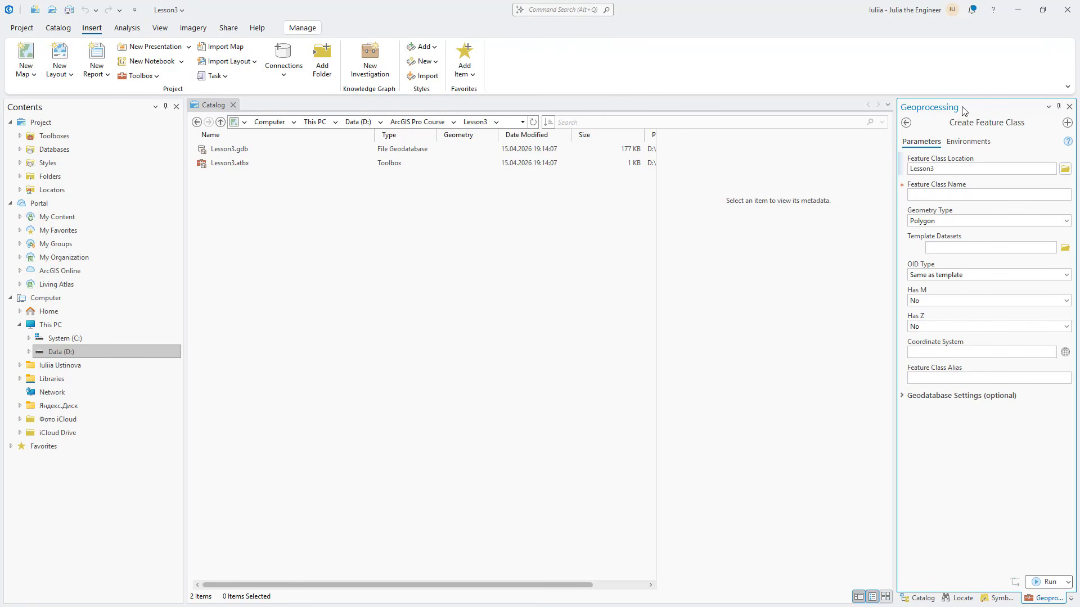
pyautogui.moveTo(963, 111); pyautogui.dragTo(319, 183)
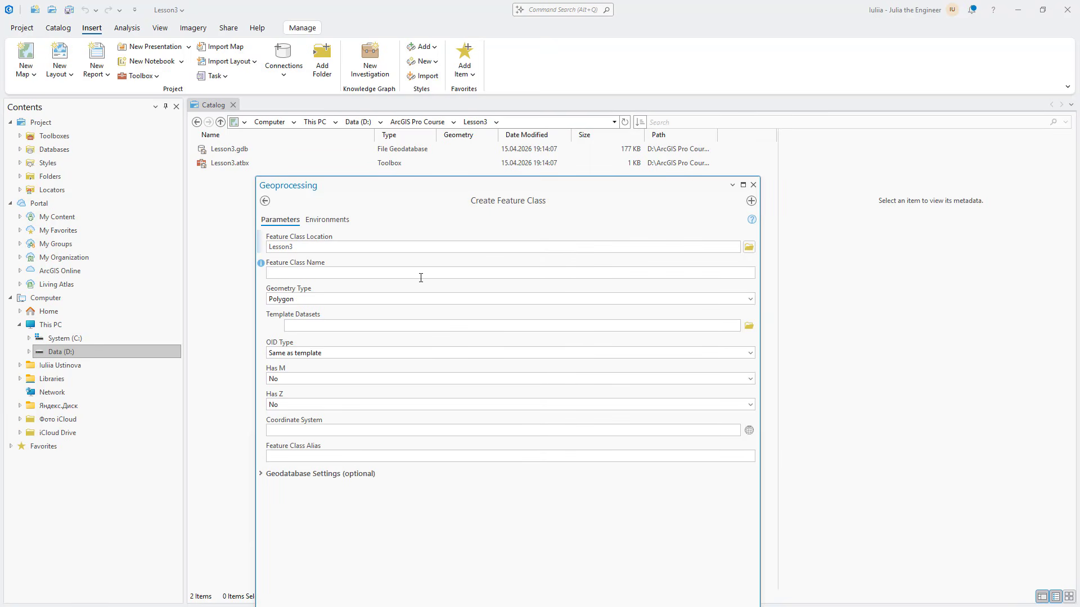
pyautogui.click(344, 246)
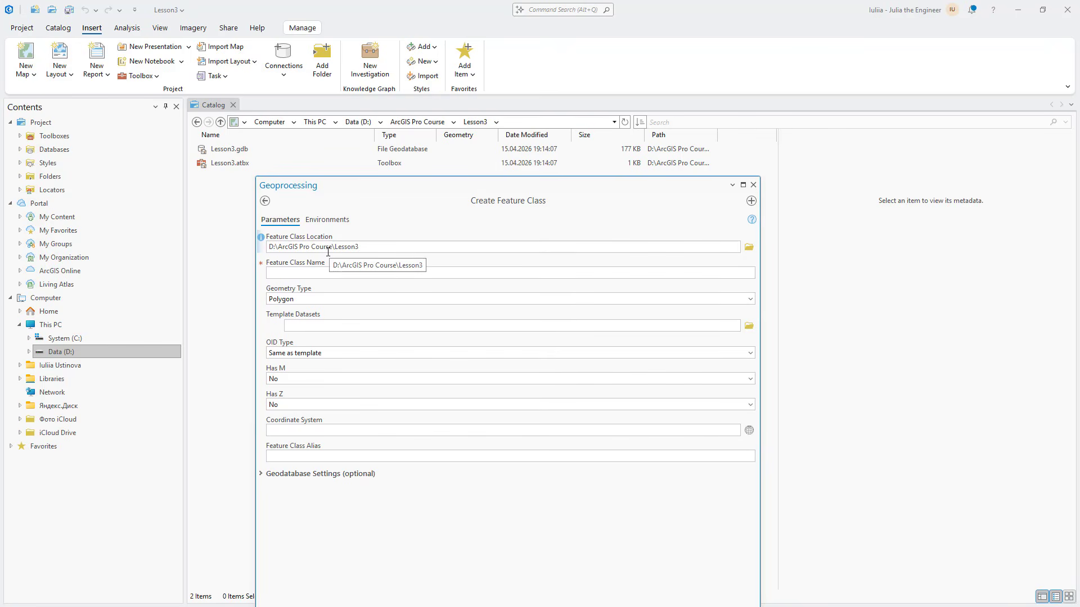
pyautogui.click(299, 272)
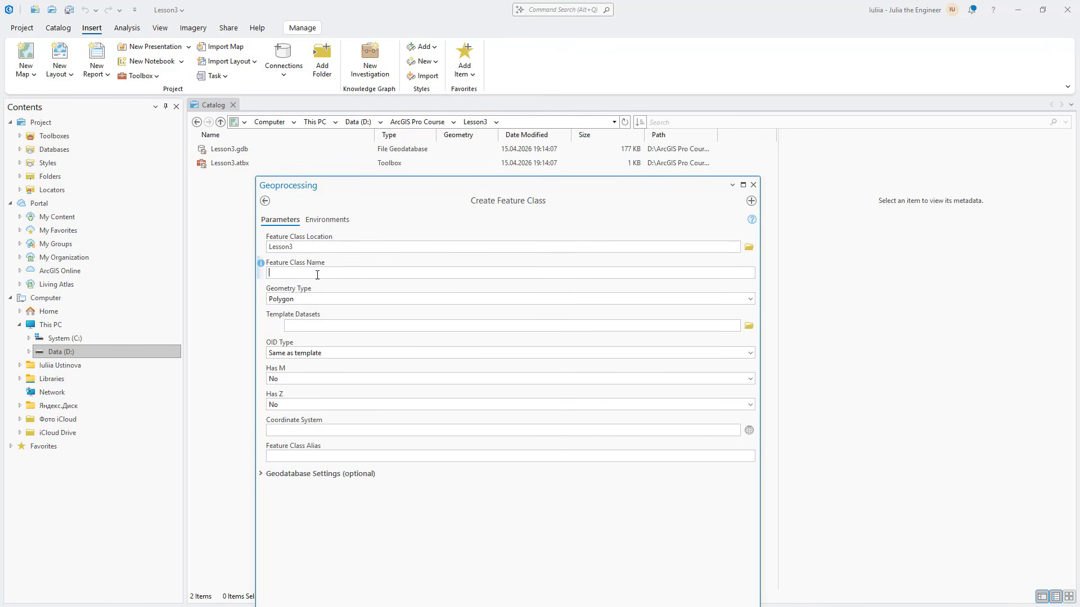
pyautogui.write('my_objects')
pyautogui.click(750, 299)
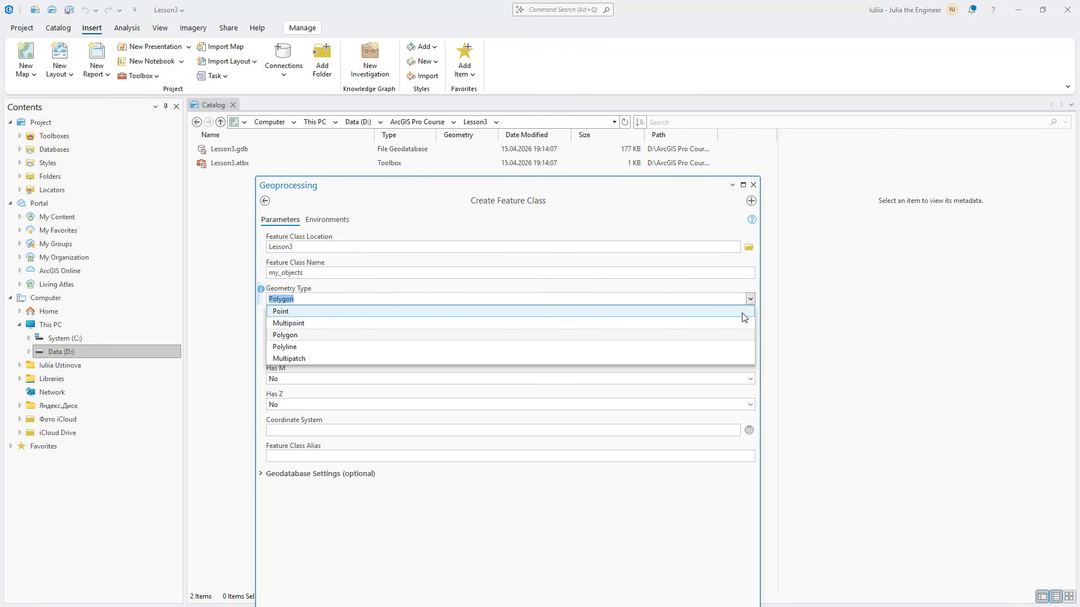
pyautogui.click(297, 338)
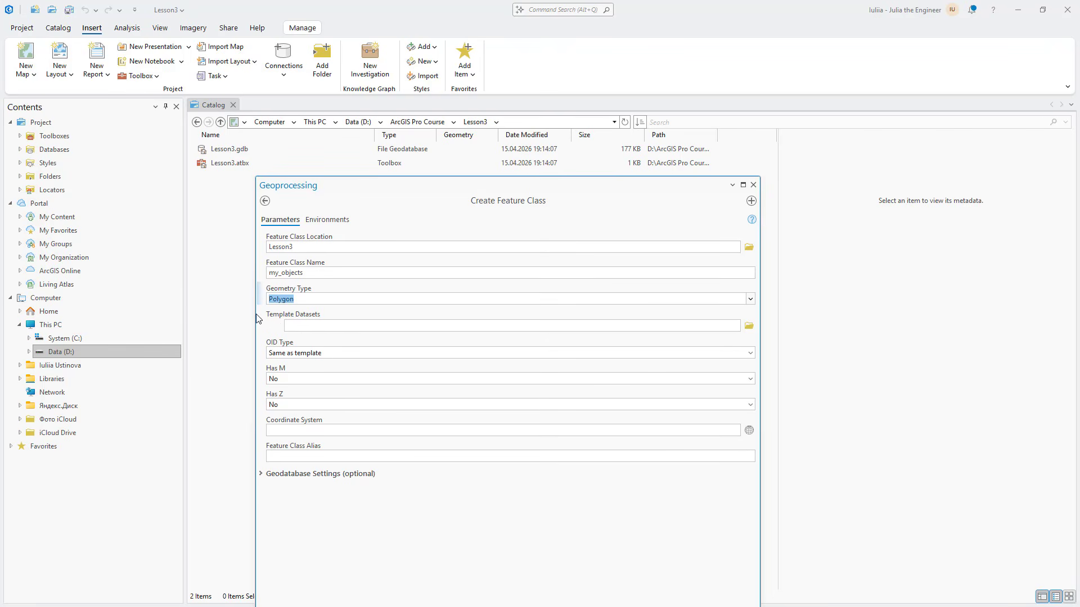
# Set the shapefile's coordinate system to the geographic world system WGS 1984
pyautogui.moveTo(263, 318)
pyautogui.moveTo(263, 396)
pyautogui.click(749, 431)
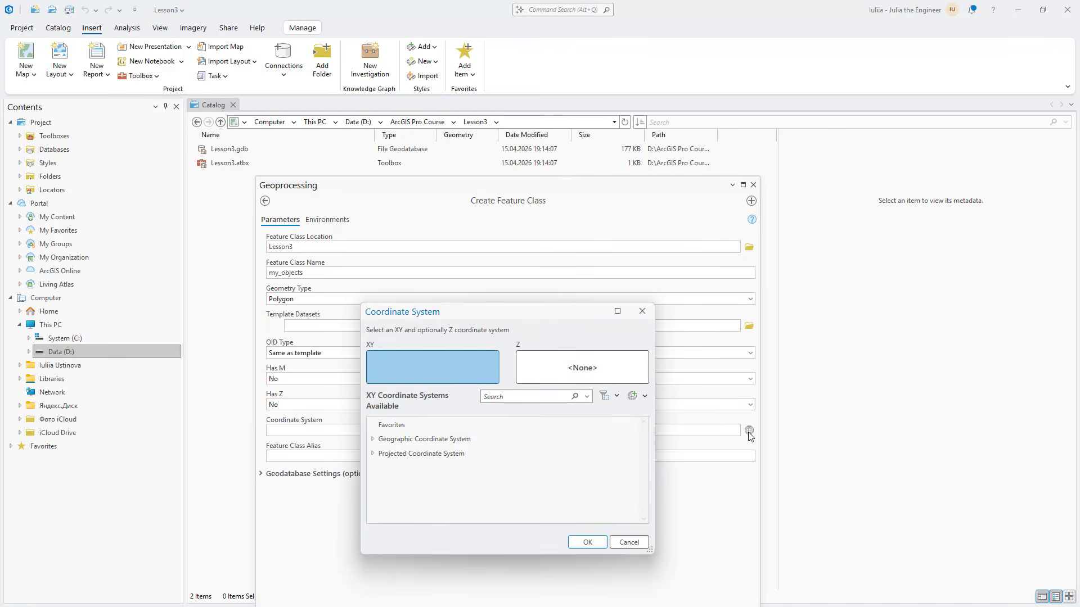
pyautogui.doubleClick(415, 440)
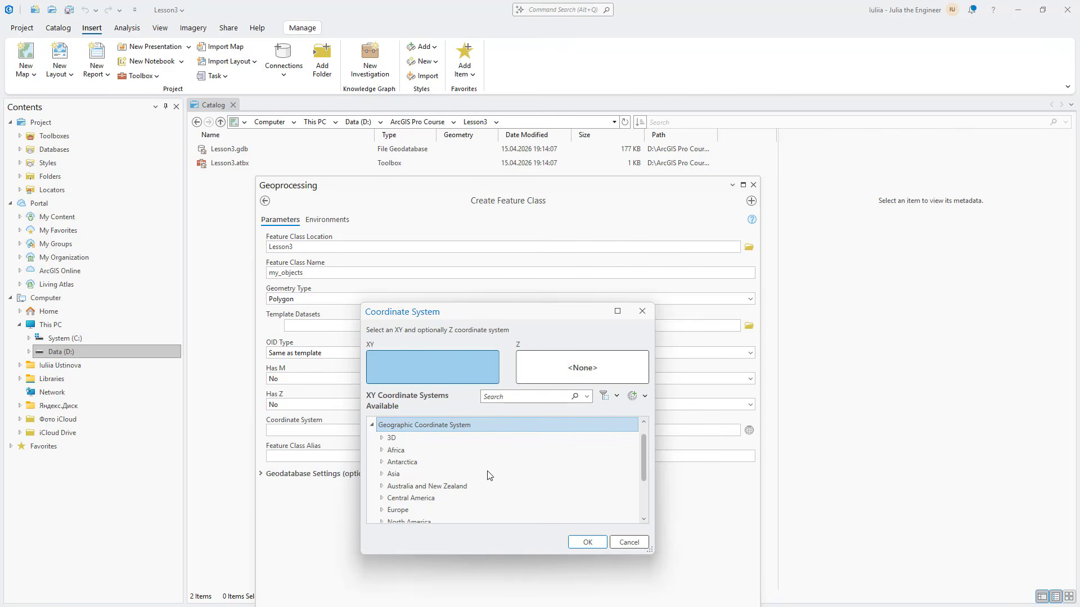
pyautogui.scroll(-5, 472, 478)
pyautogui.doubleClick(402, 501)
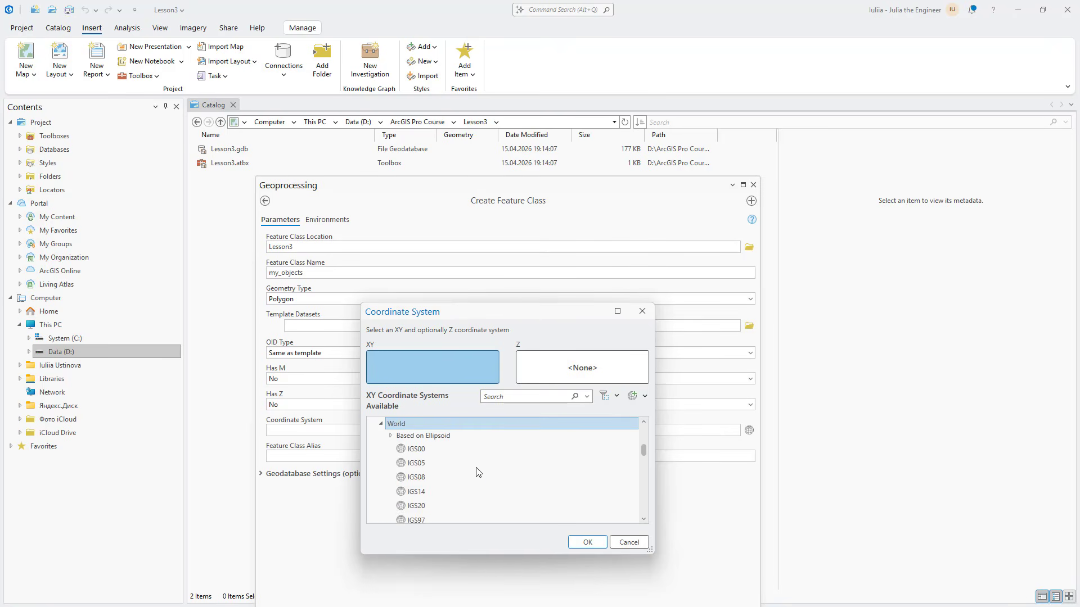
pyautogui.scroll(-8, 477, 473)
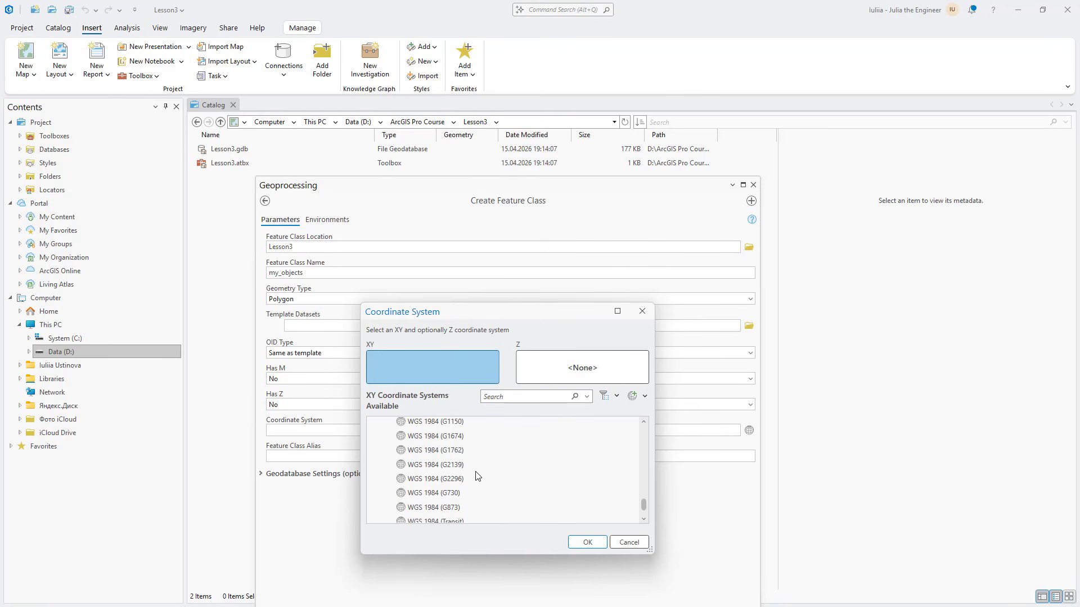
pyautogui.scroll(2, 477, 476)
pyautogui.click(467, 488)
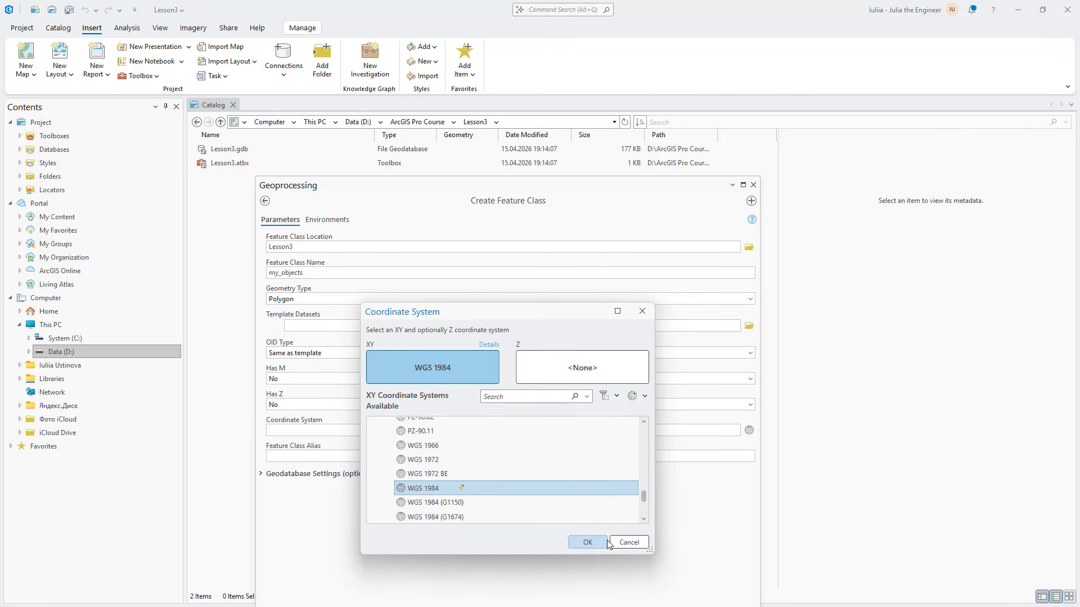
pyautogui.click(588, 542)
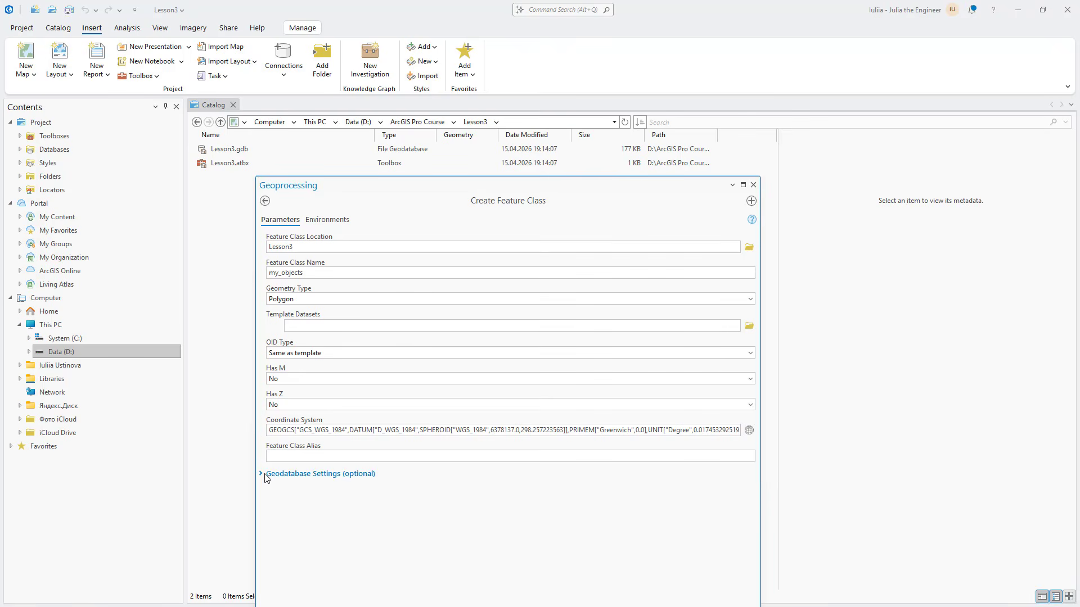
# Run Create Feature Class for my_objects after viewing its environment settings, and dock the narrowed tool pane back beside the catalog view
pyautogui.click(319, 223)
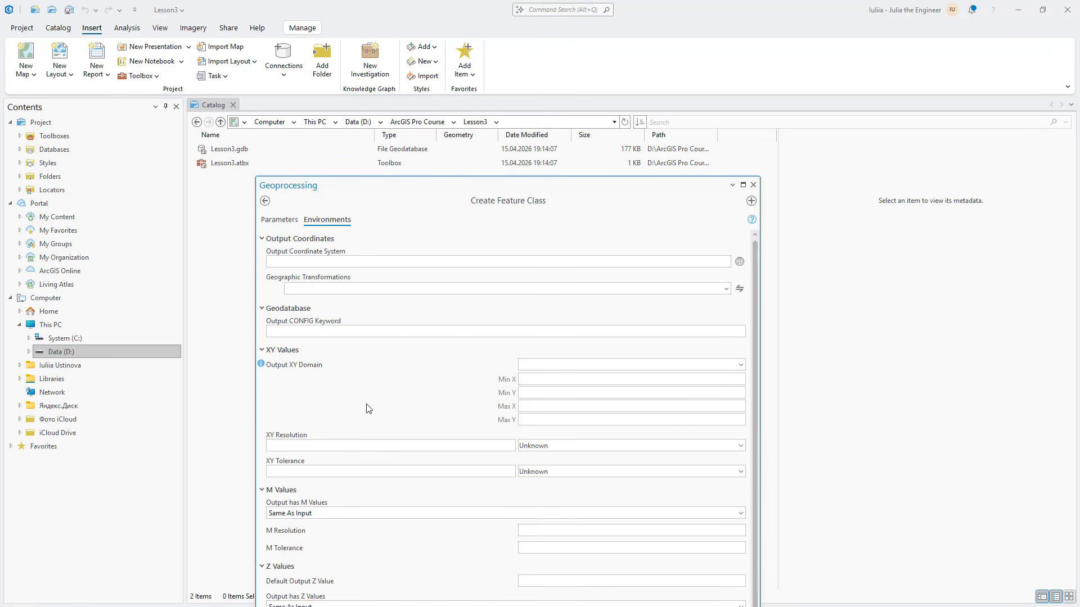
pyautogui.click(282, 225)
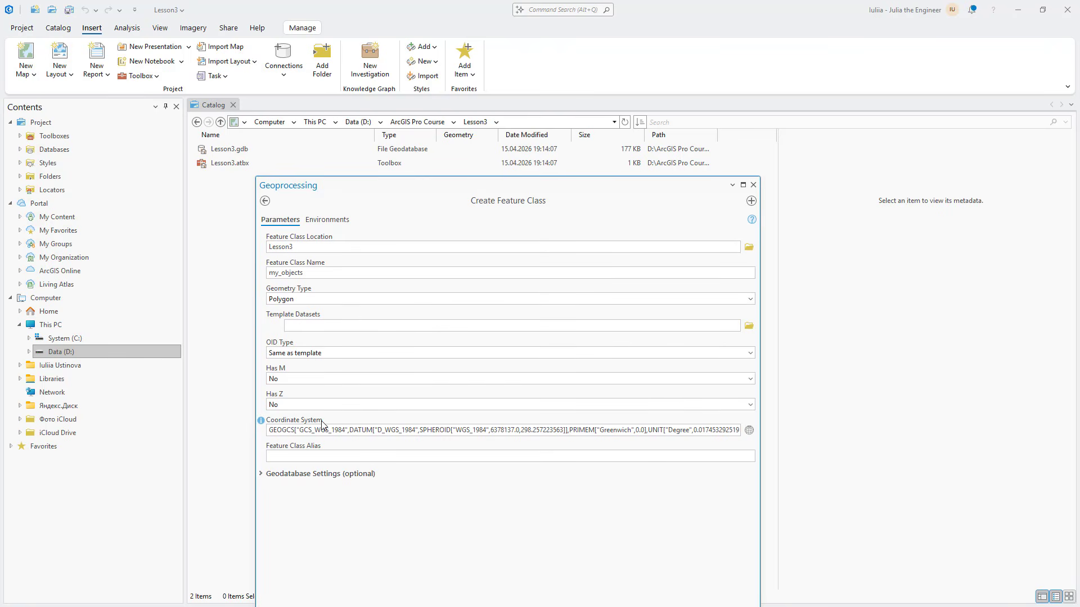
pyautogui.moveTo(626, 188); pyautogui.dragTo(635, 69)
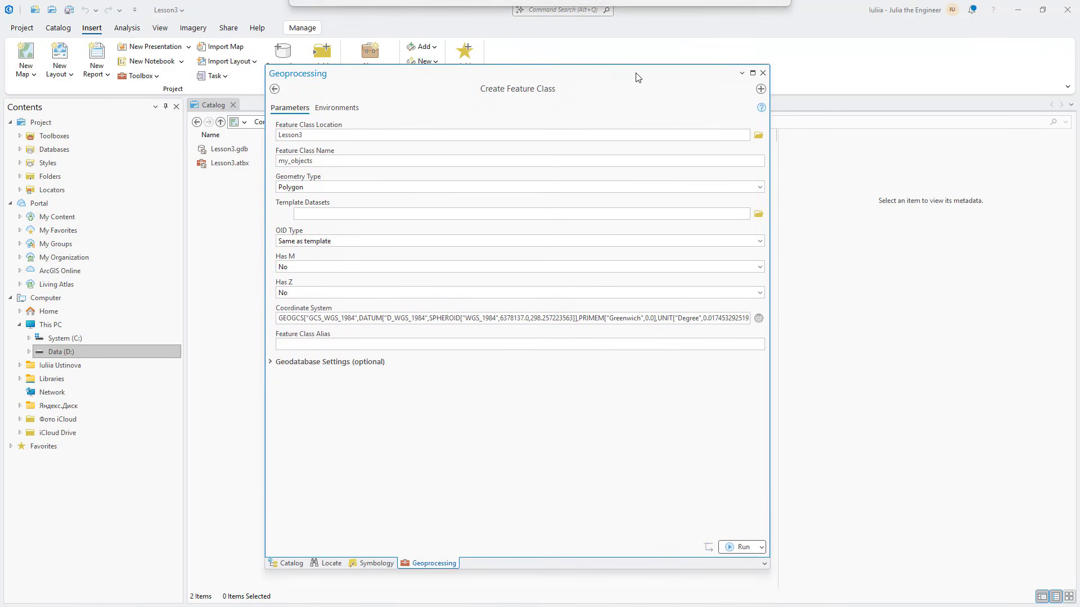
pyautogui.click(736, 541)
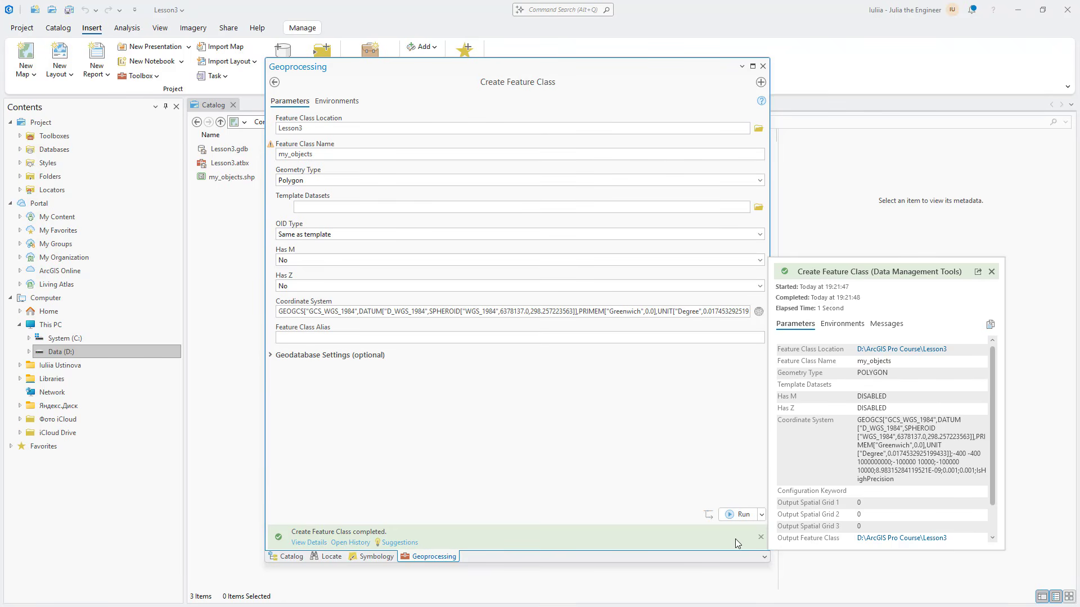
pyautogui.moveTo(554, 69); pyautogui.dragTo(1063, 349)
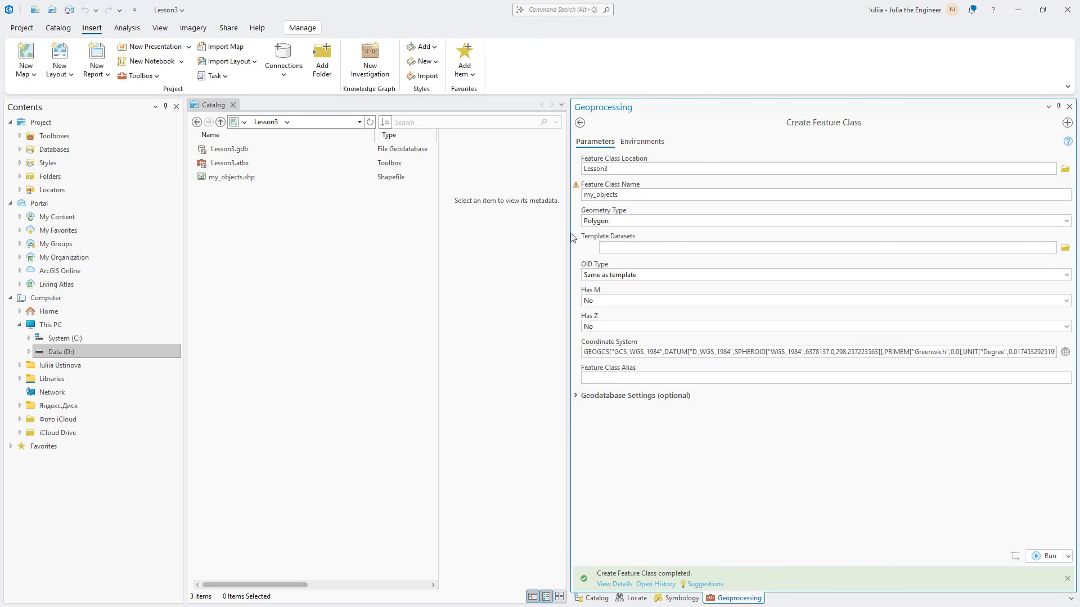
pyautogui.moveTo(571, 237); pyautogui.dragTo(902, 264)
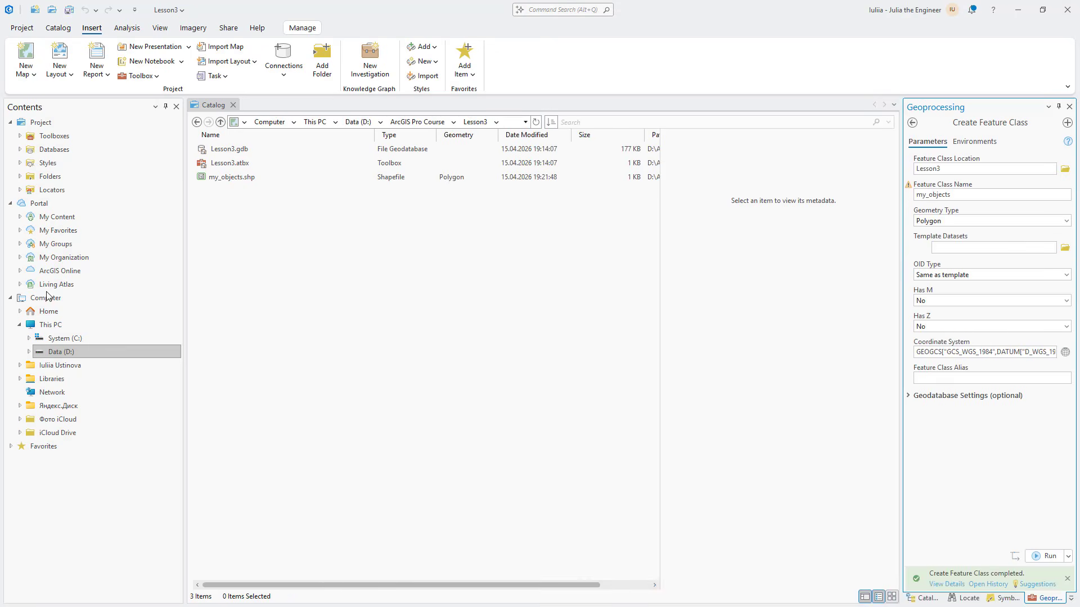
# Switch to File Explorer and examine the files that make up my_objects in the Lesson3 folder
pyautogui.click(244, 176)
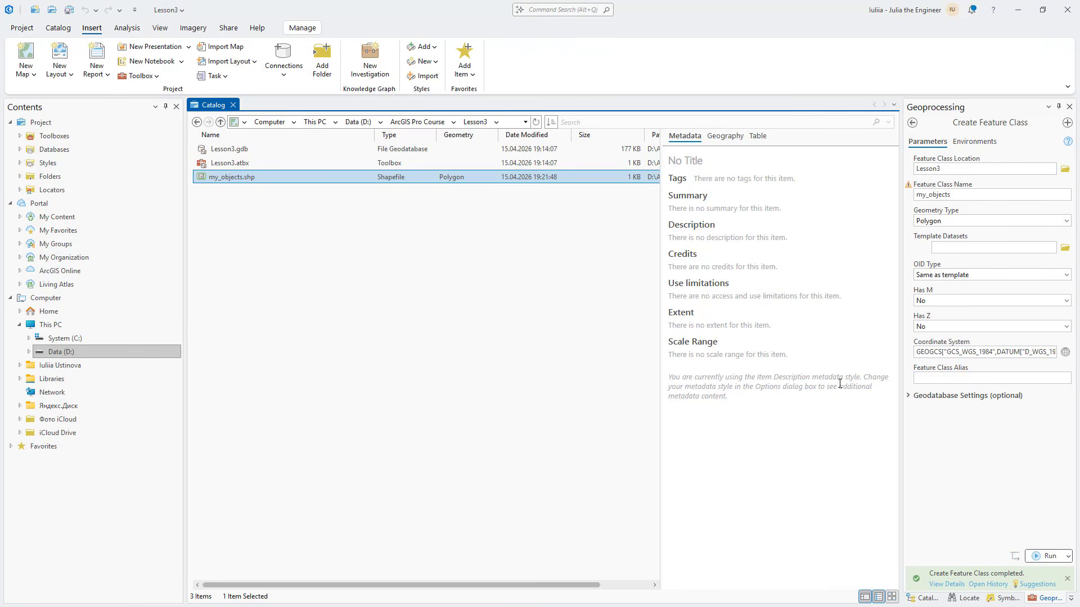
pyautogui.moveTo(1079, 2); pyautogui.dragTo(724, 153)
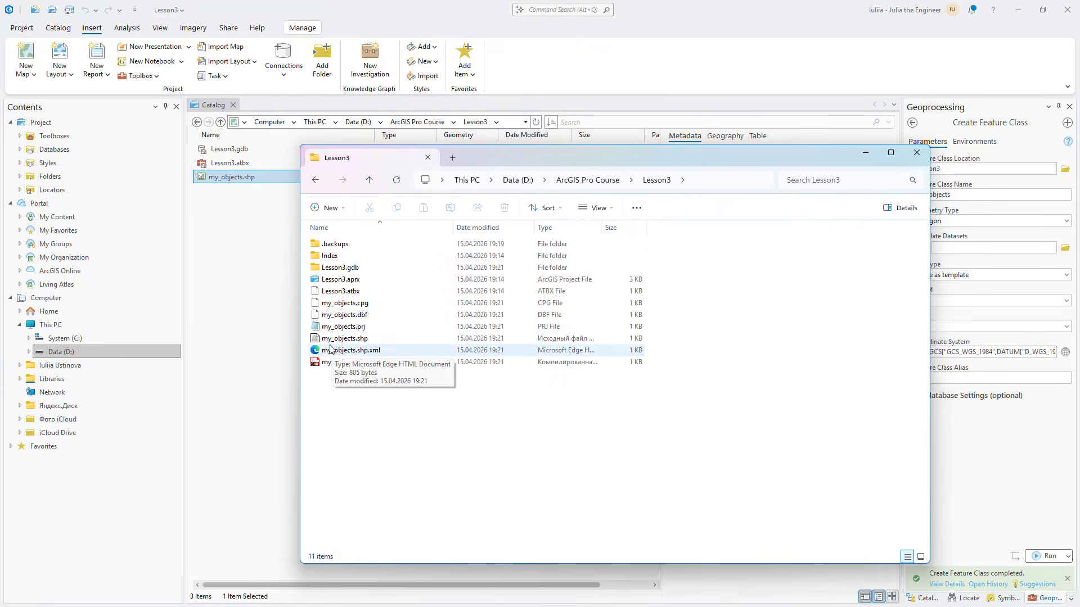
pyautogui.moveTo(360, 378); pyautogui.dragTo(328, 306)
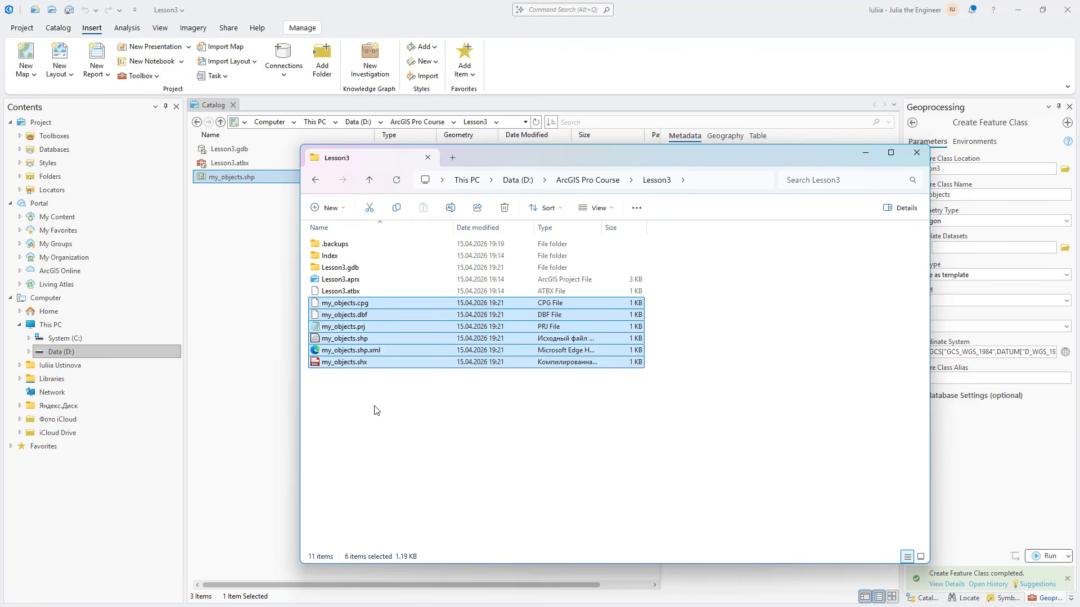
pyautogui.click(252, 176)
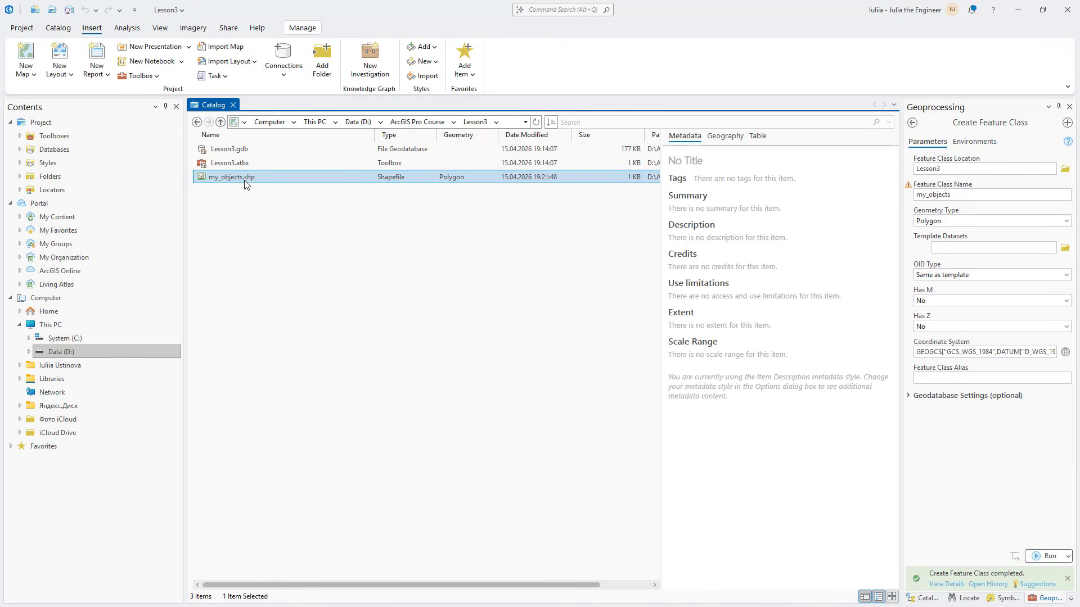
# Open the field design of my_objects.shp and add a new field called Name
pyautogui.rightClick(234, 178)
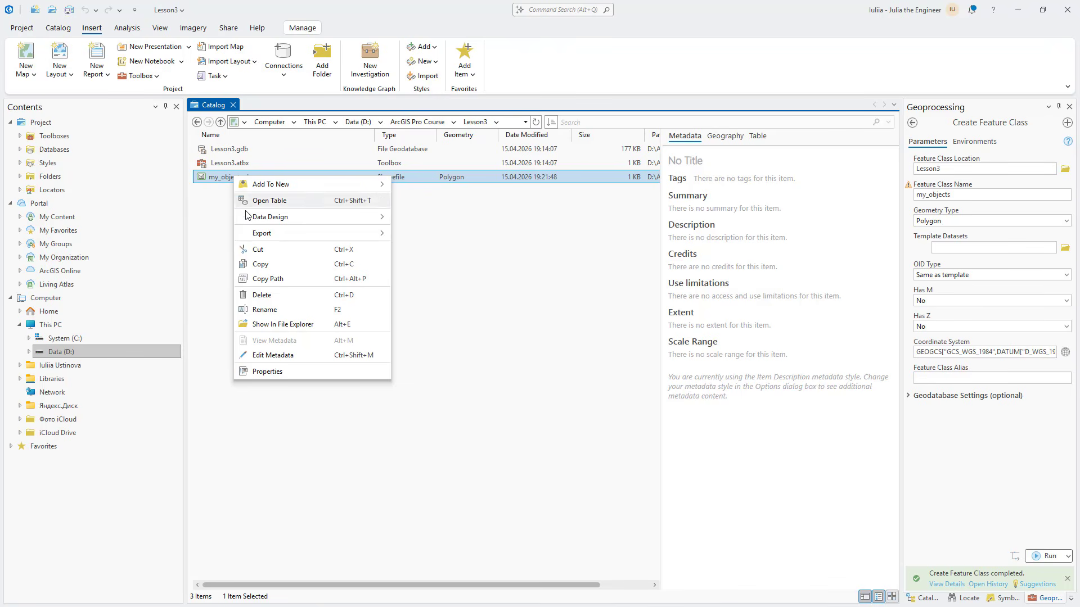
pyautogui.click(429, 223)
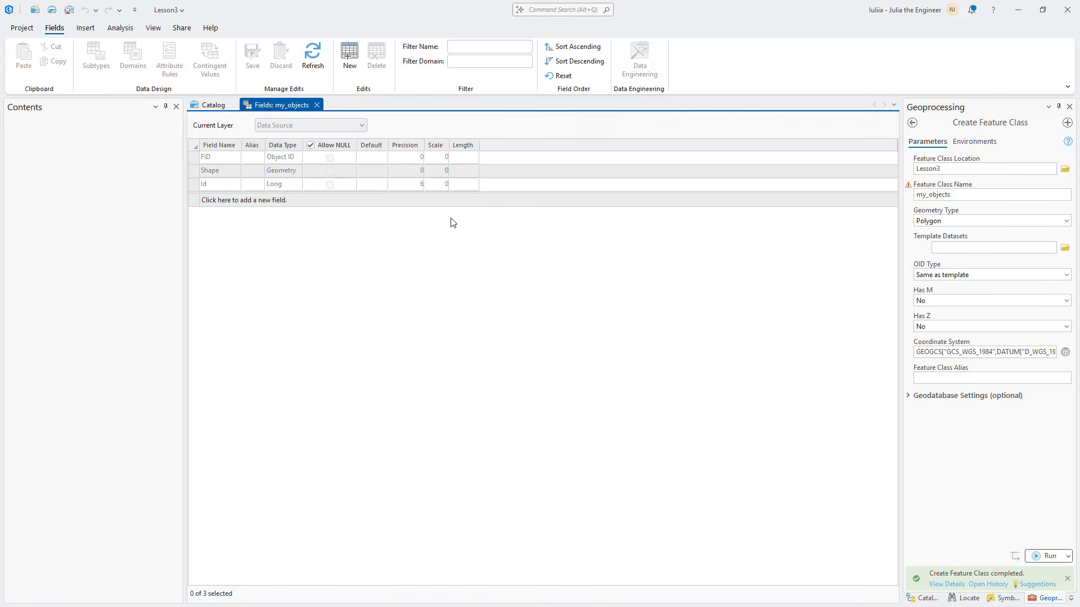
pyautogui.rightClick(509, 144)
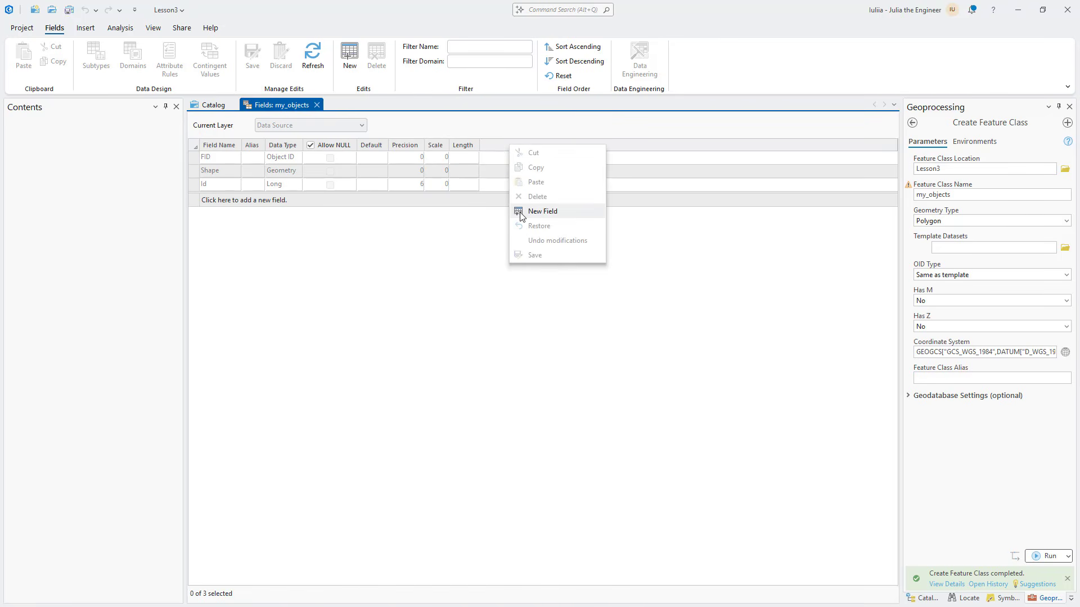
pyautogui.click(518, 211)
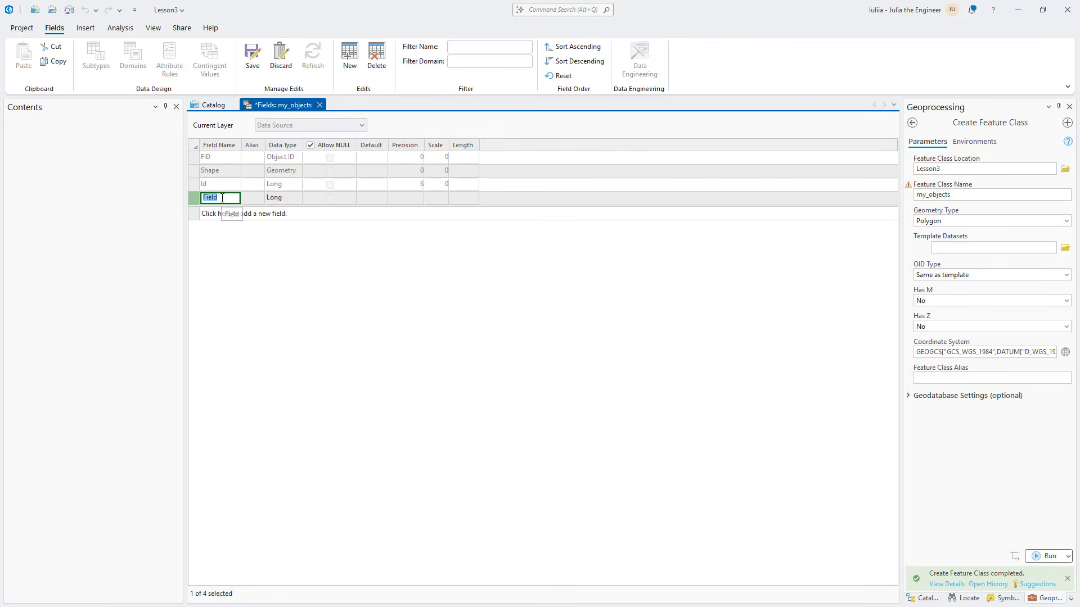
pyautogui.write('Name')
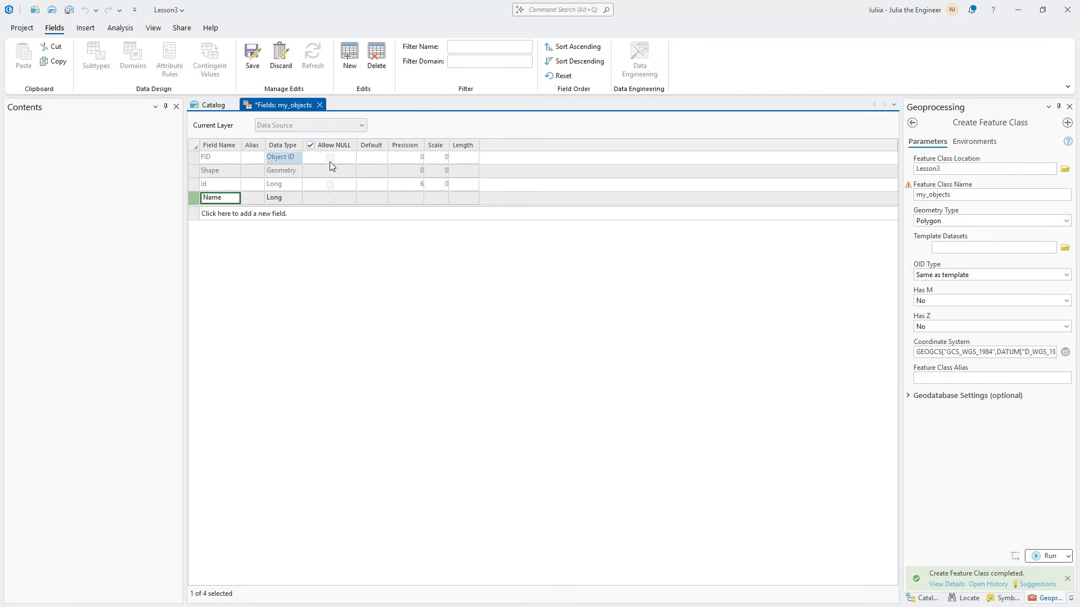
# Set the Name field's data type to Text and its length to 50
pyautogui.click(293, 198)
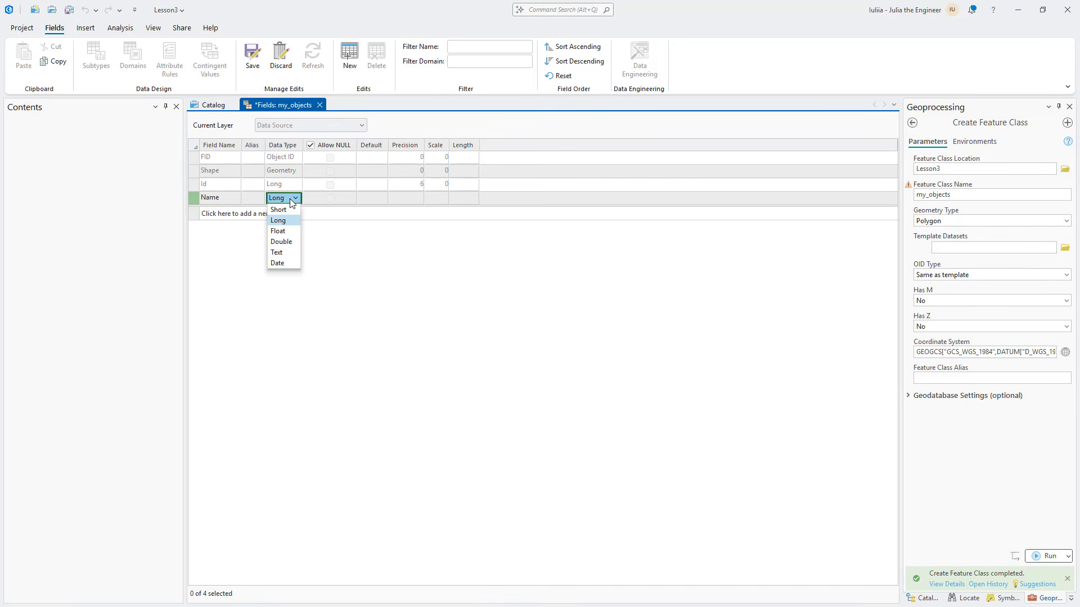
pyautogui.click(278, 252)
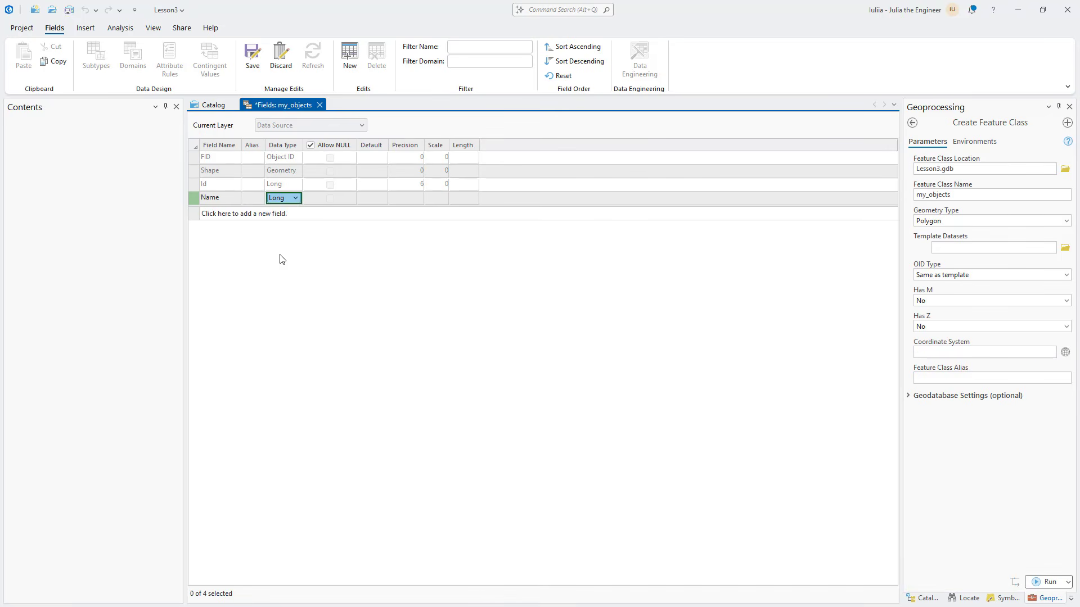
pyautogui.click(465, 204)
pyautogui.click(469, 203)
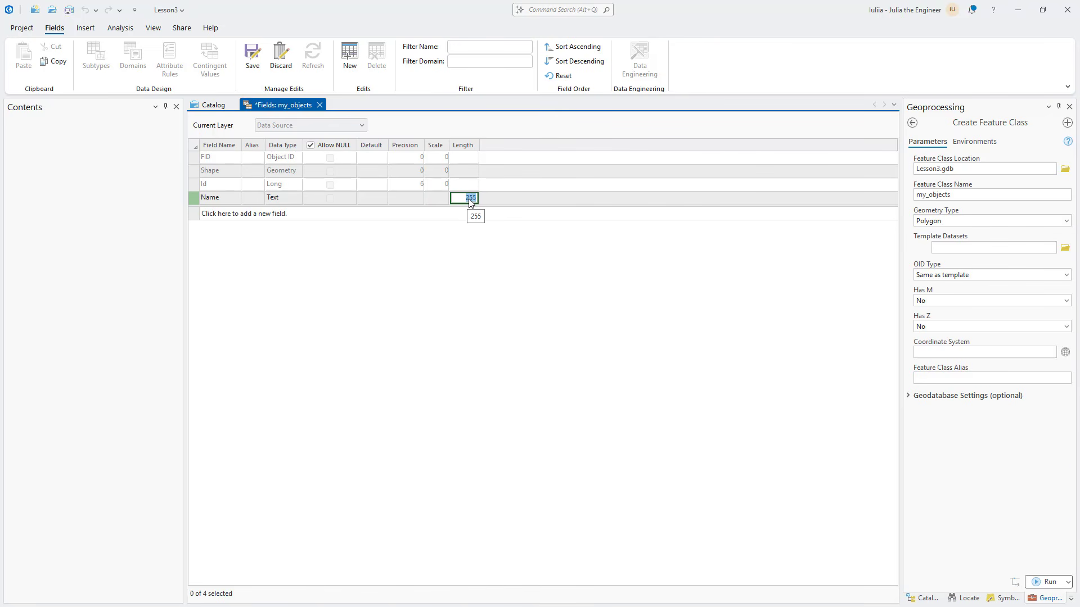
pyautogui.click(457, 197)
pyautogui.write('50')
pyautogui.click(437, 198)
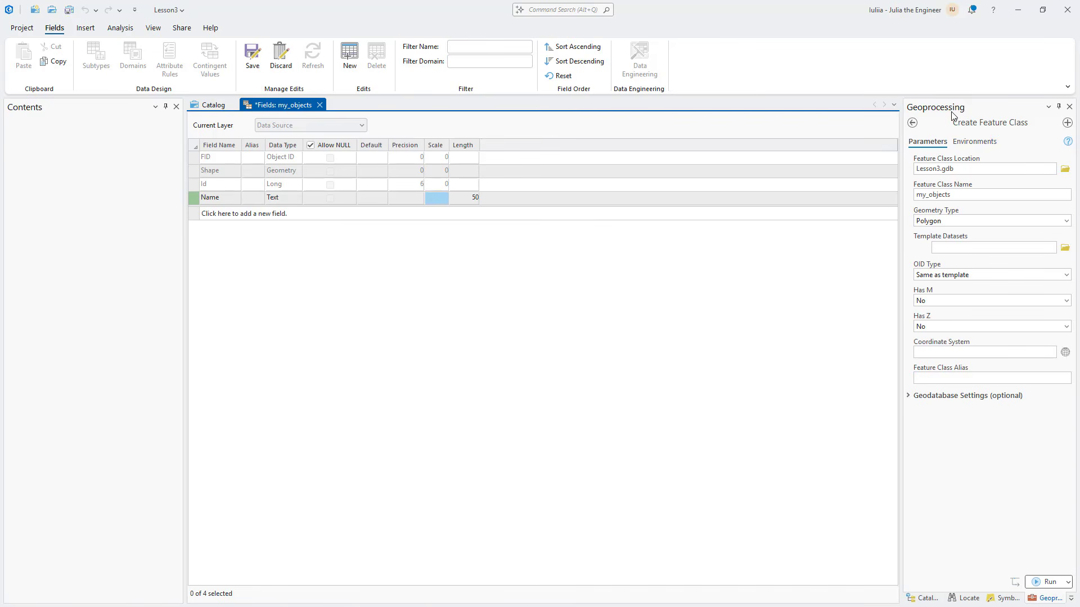
# Find the Add Field geoprocessing tool and choose my_objects.shp from the Lesson3 folder as its input table
pyautogui.click(912, 123)
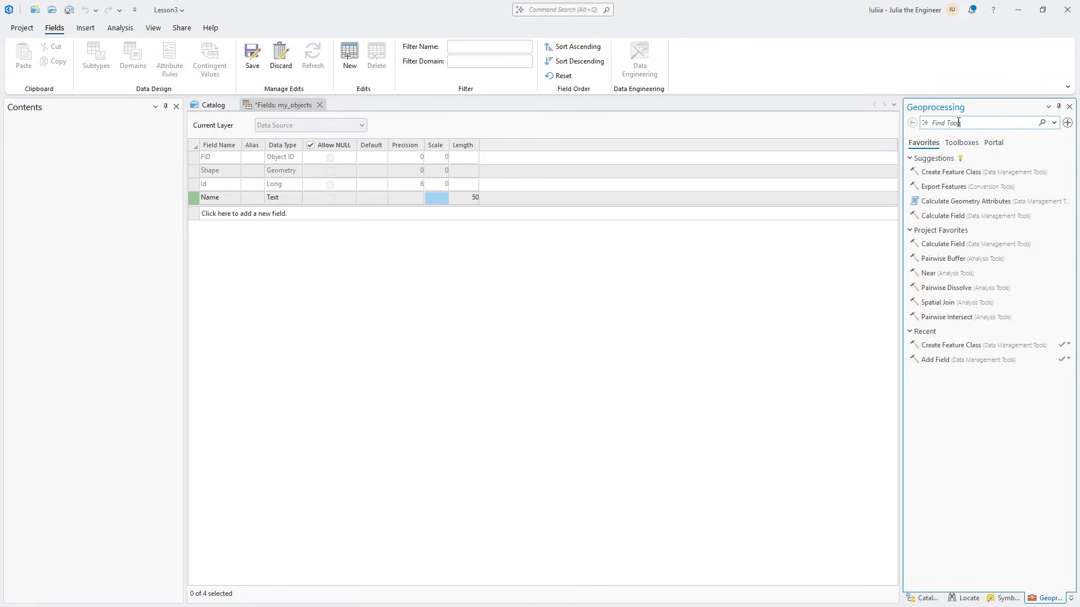
pyautogui.click(958, 122)
pyautogui.write('add f')
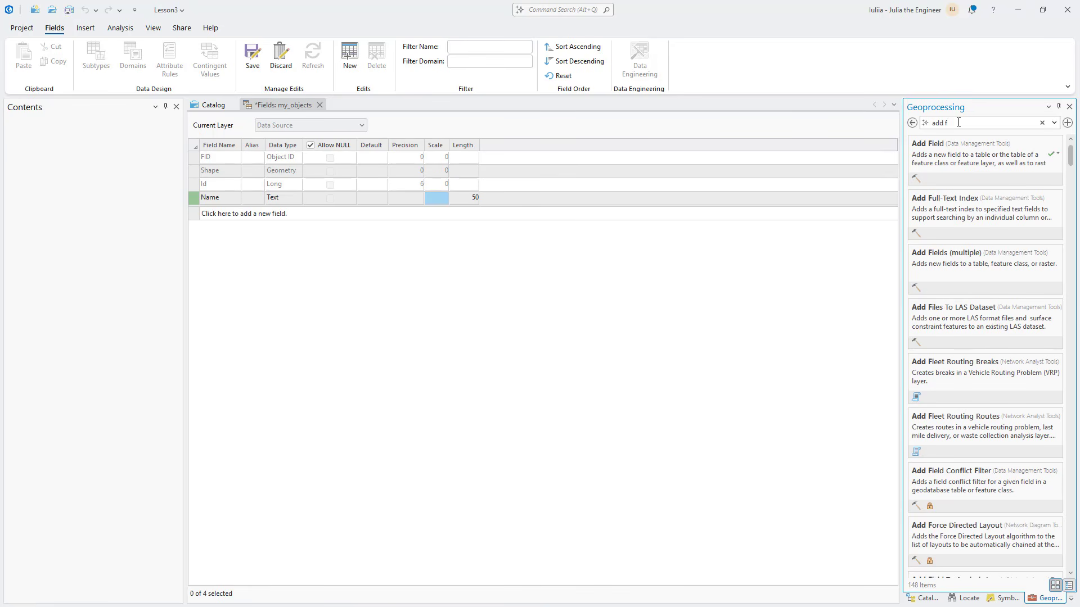
pyautogui.click(959, 150)
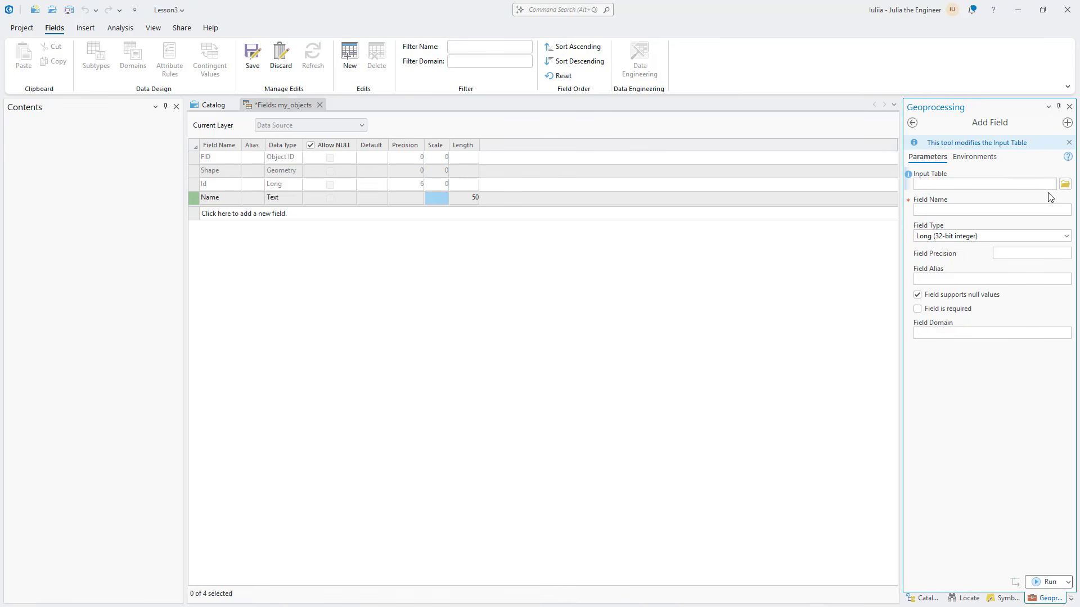
pyautogui.click(1064, 184)
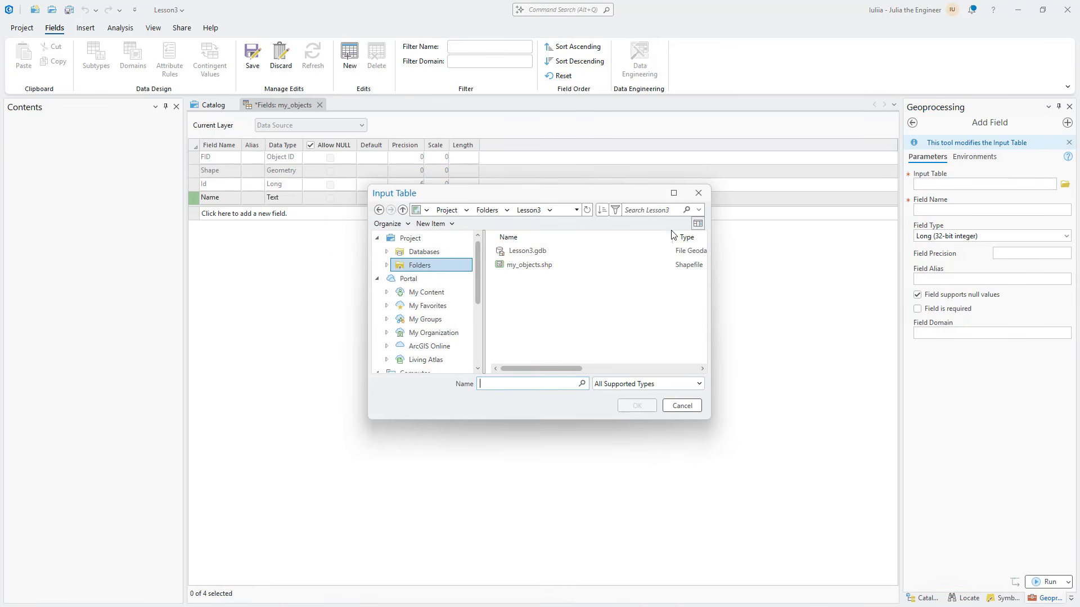
pyautogui.click(523, 267)
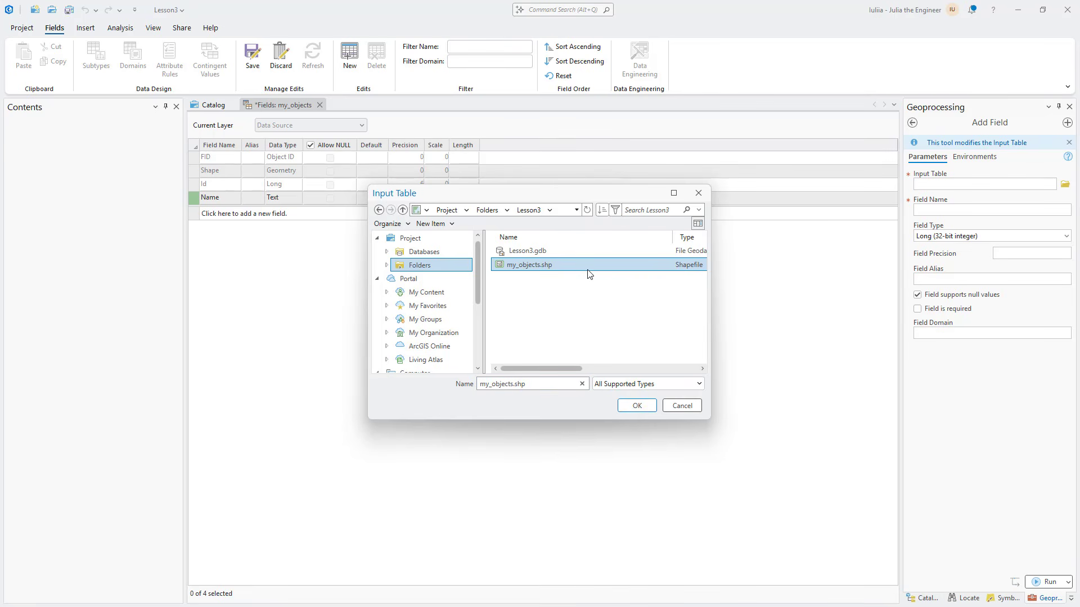
pyautogui.click(644, 405)
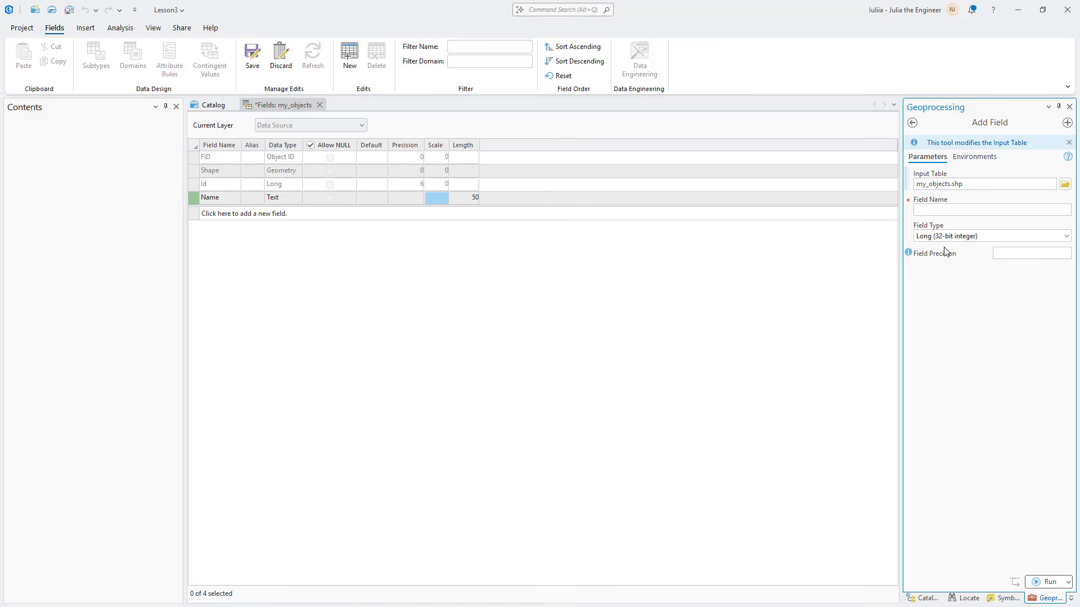
# Run Add Field with the name Area and type Short (16-bit integer), and save the pending field edits
pyautogui.click(948, 211)
pyautogui.write('Area')
pyautogui.click(1066, 237)
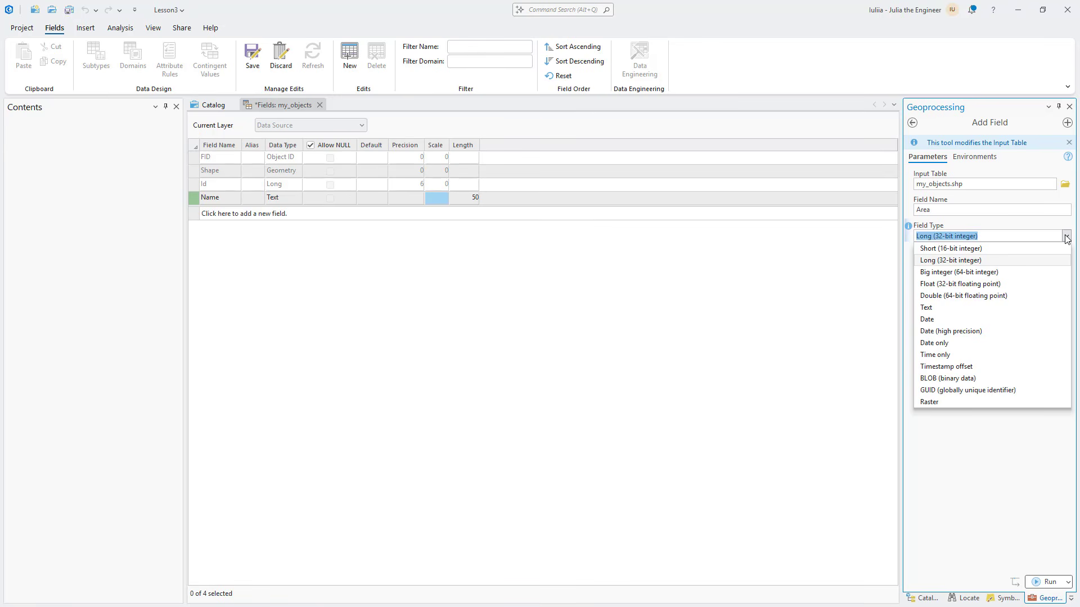
pyautogui.click(938, 250)
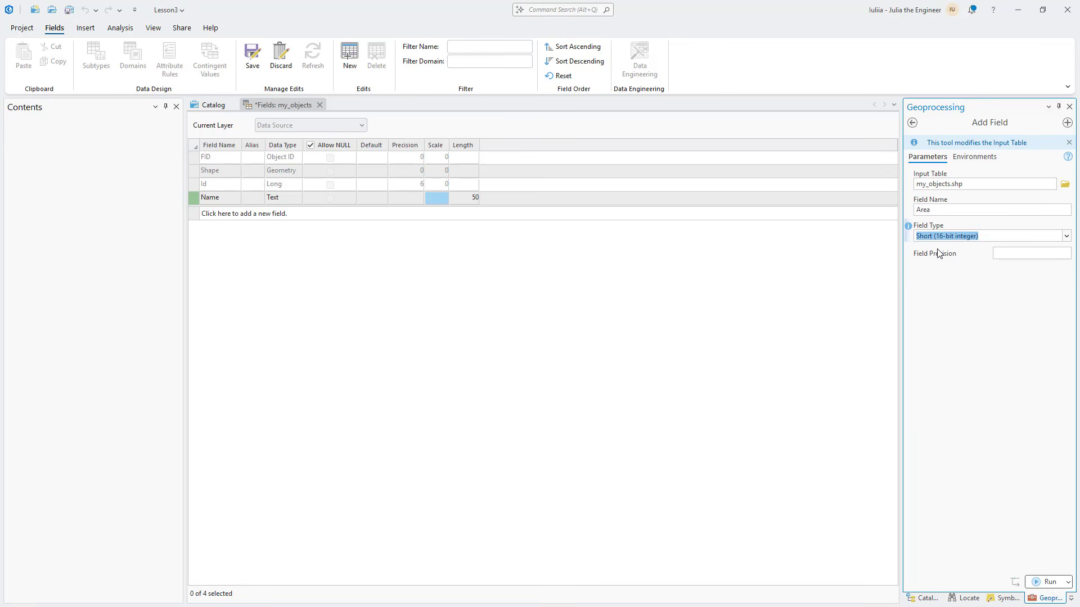
pyautogui.click(1048, 583)
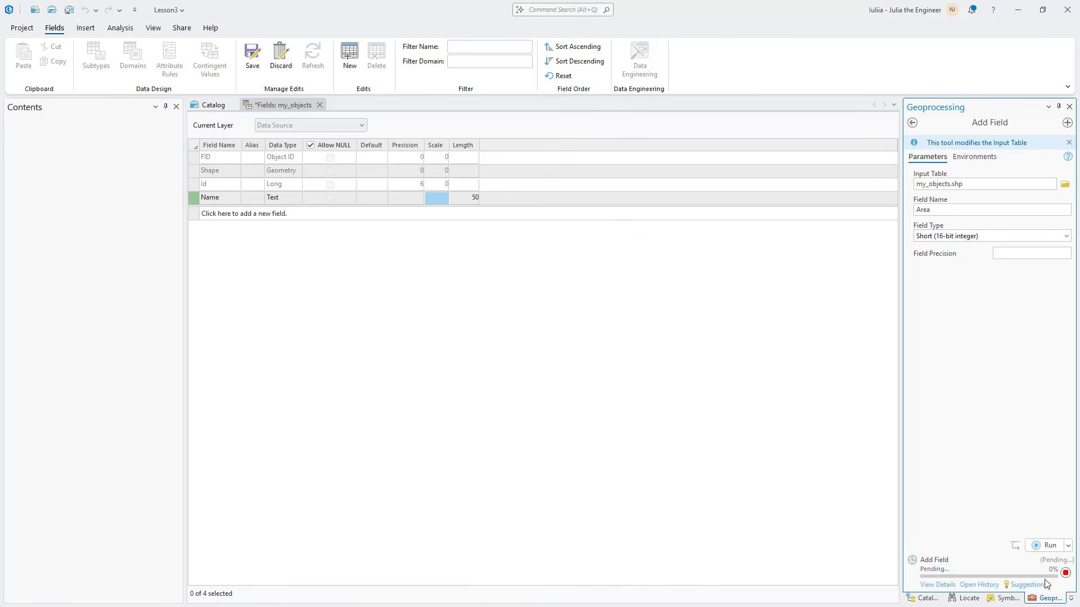
pyautogui.moveTo(1046, 581)
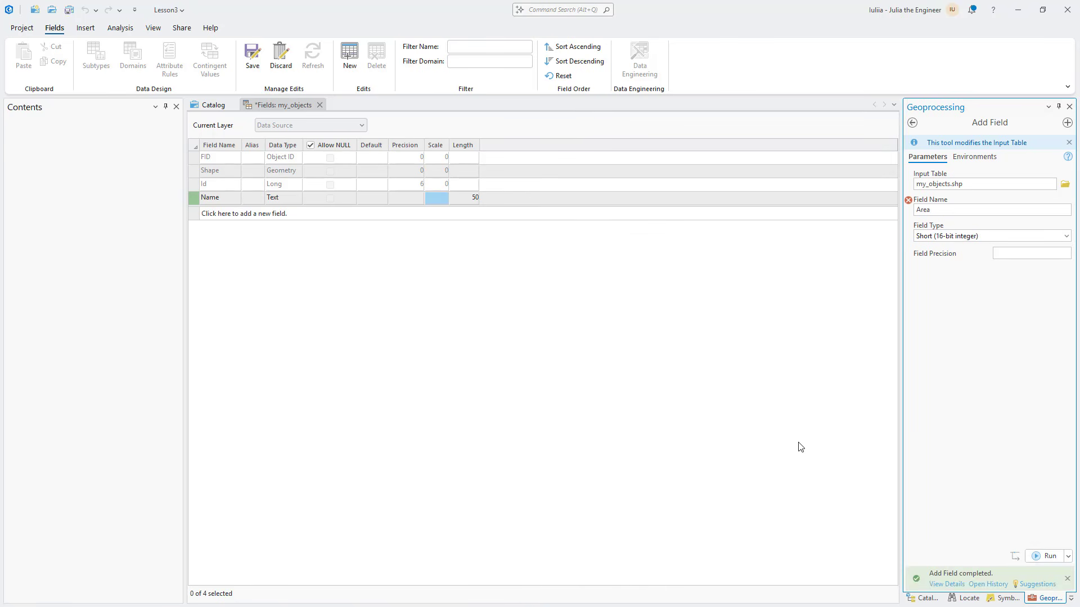
pyautogui.moveTo(914, 583)
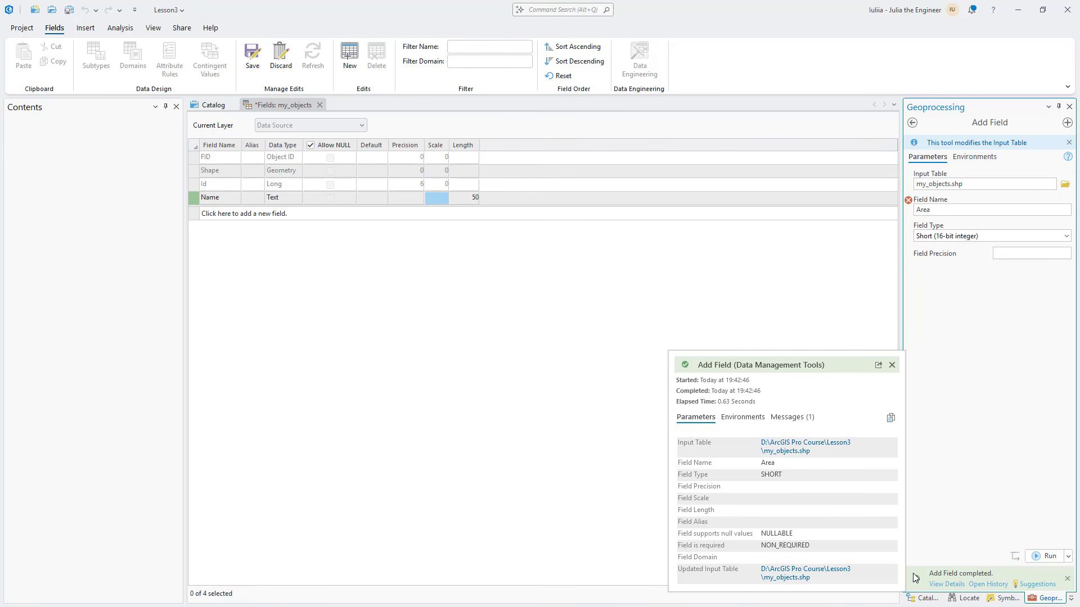
pyautogui.click(432, 314)
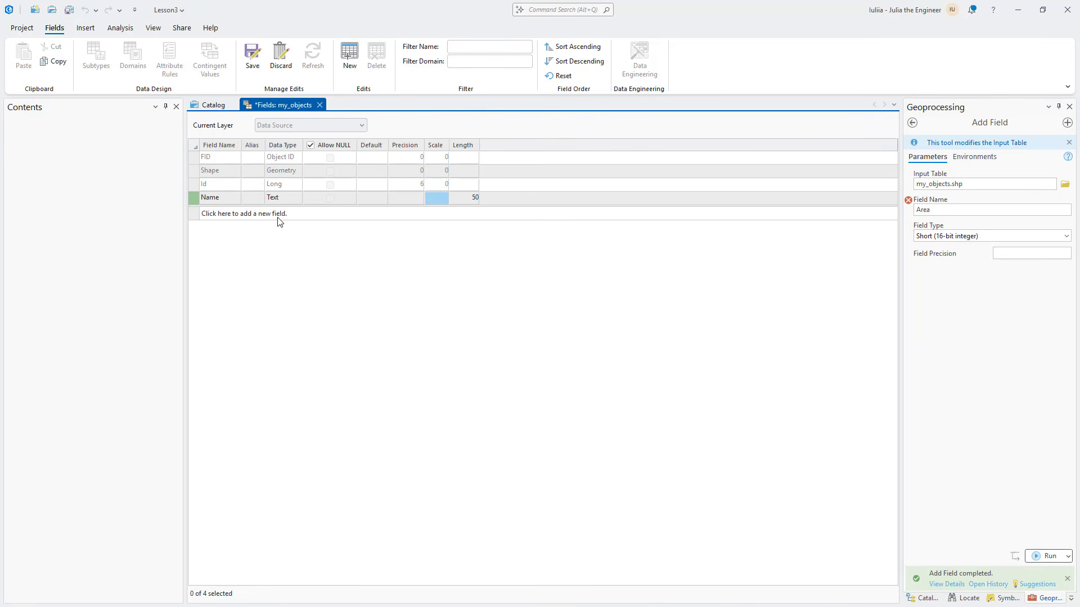
pyautogui.click(251, 63)
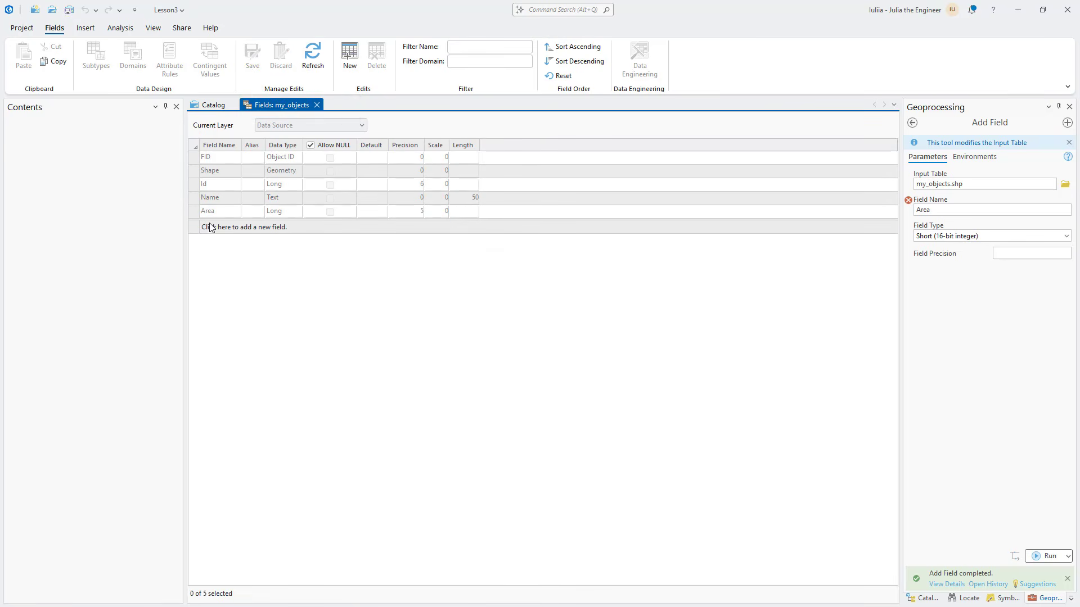
# Try to delete the Area field from the field design of my_objects
pyautogui.click(194, 214)
pyautogui.rightClick(195, 215)
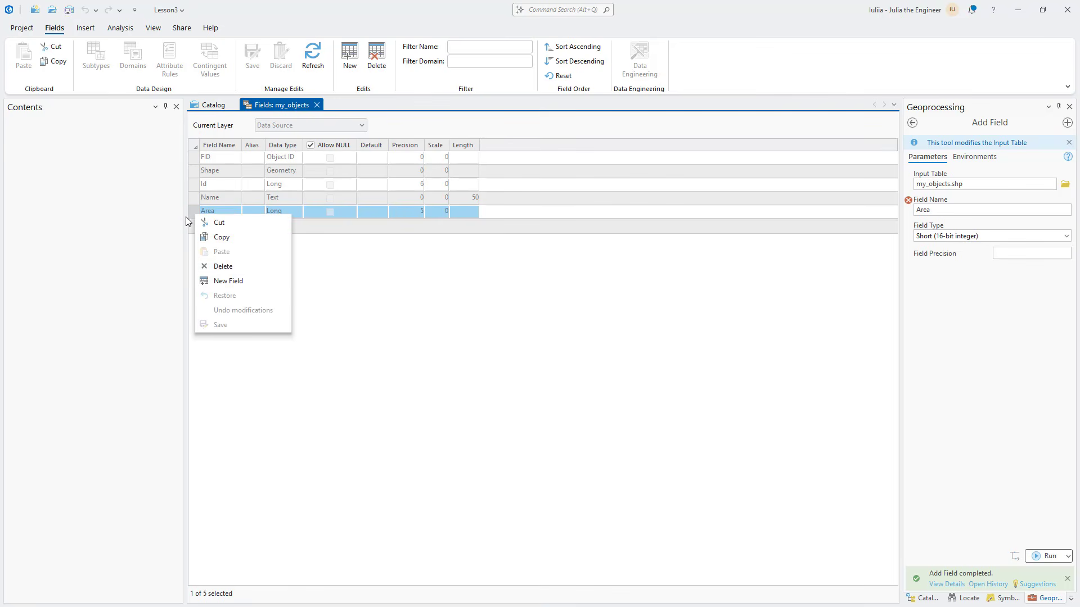
pyautogui.click(223, 268)
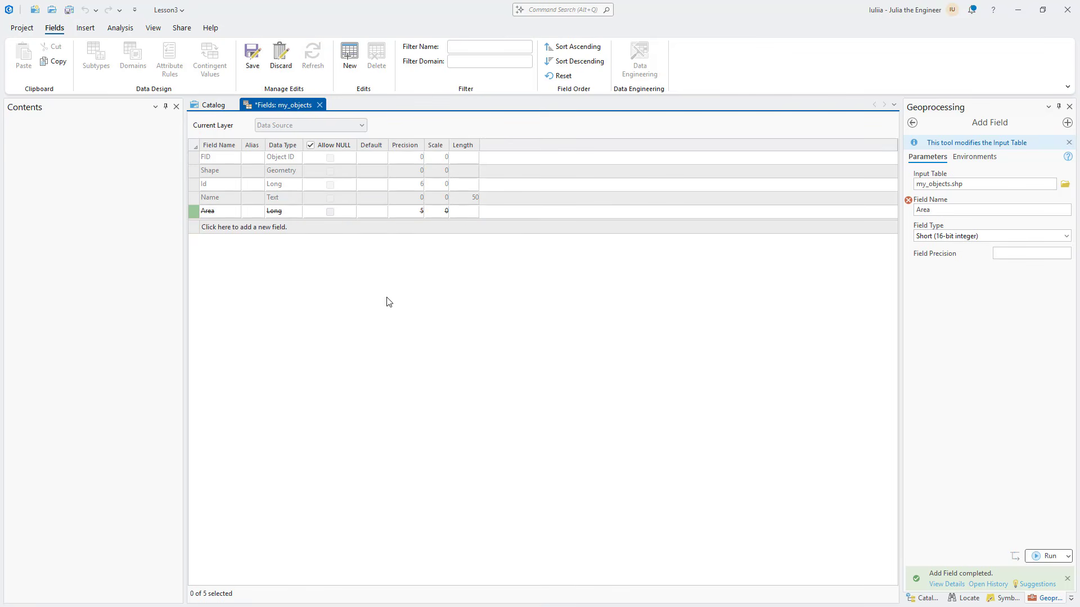
pyautogui.click(256, 67)
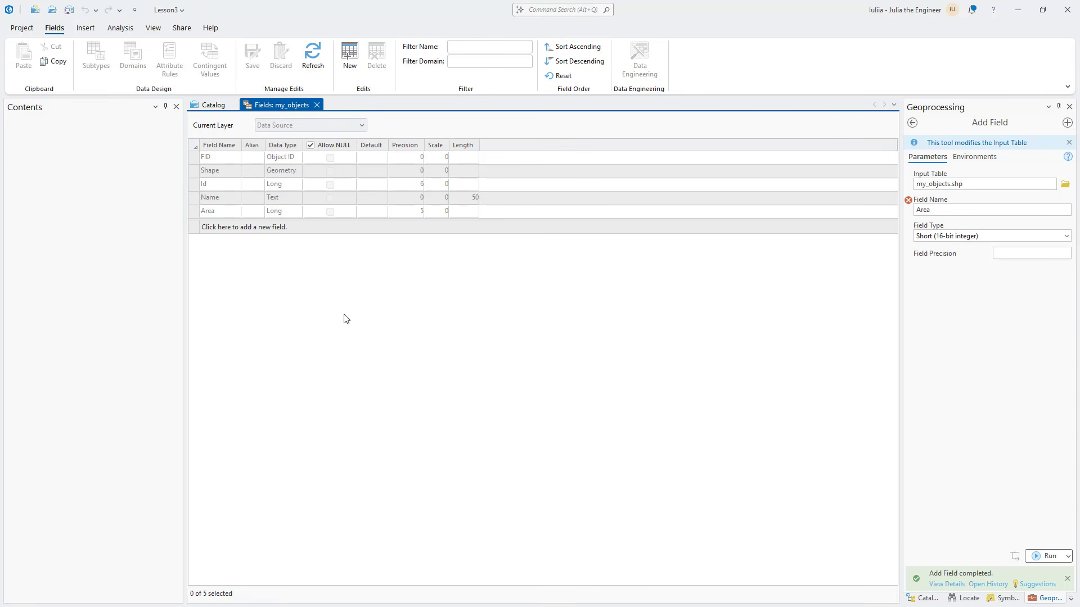
# Return to the catalog view and insert a new map into the project
pyautogui.click(214, 105)
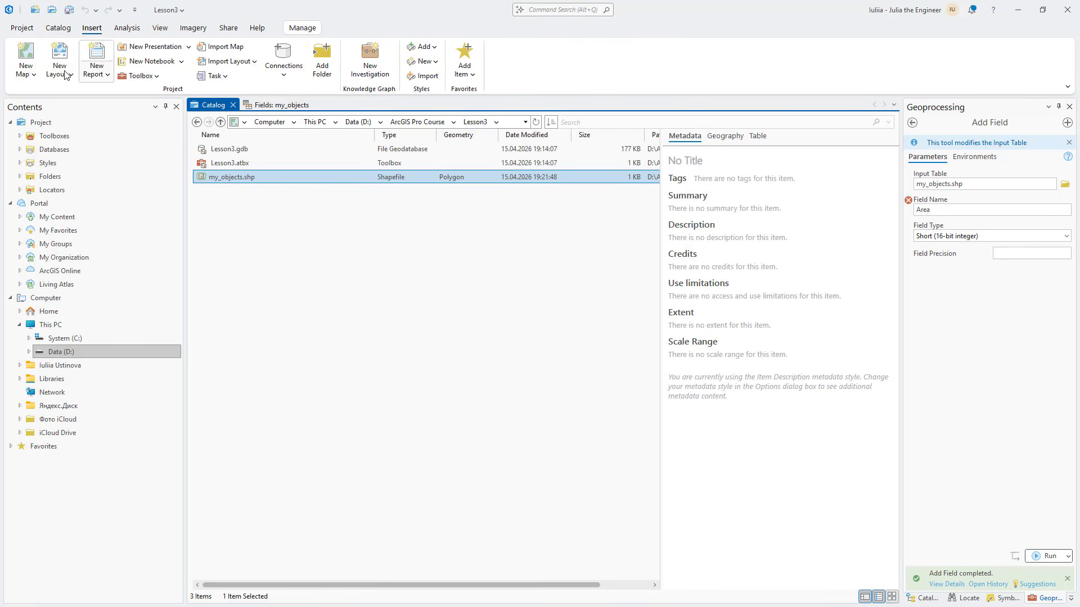
pyautogui.click(32, 73)
pyautogui.click(36, 94)
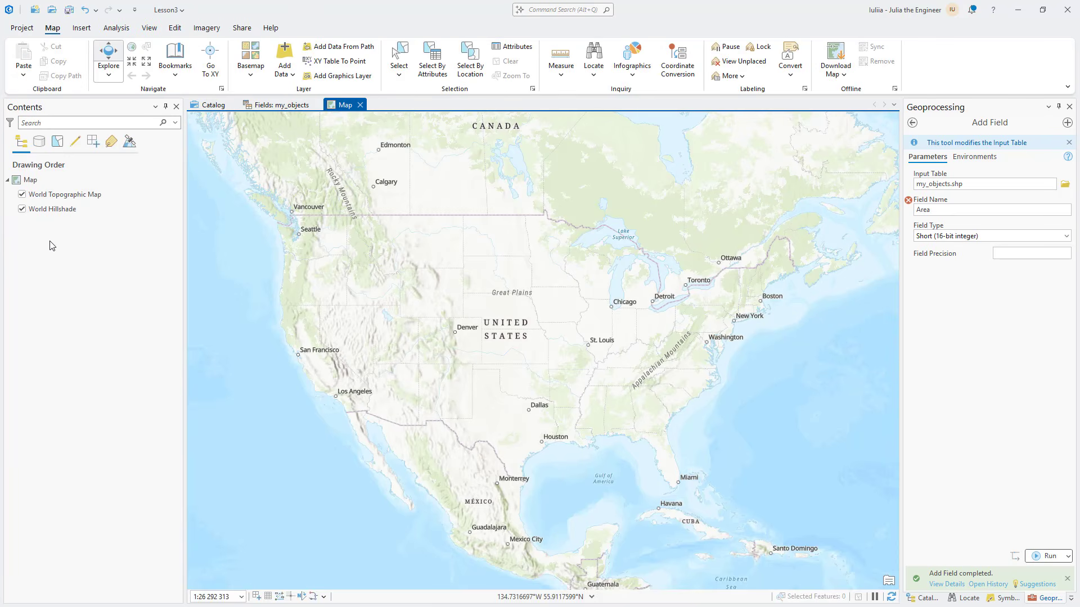
# Add my_objects.shp from the catalog view to the new map as a layer
pyautogui.click(212, 104)
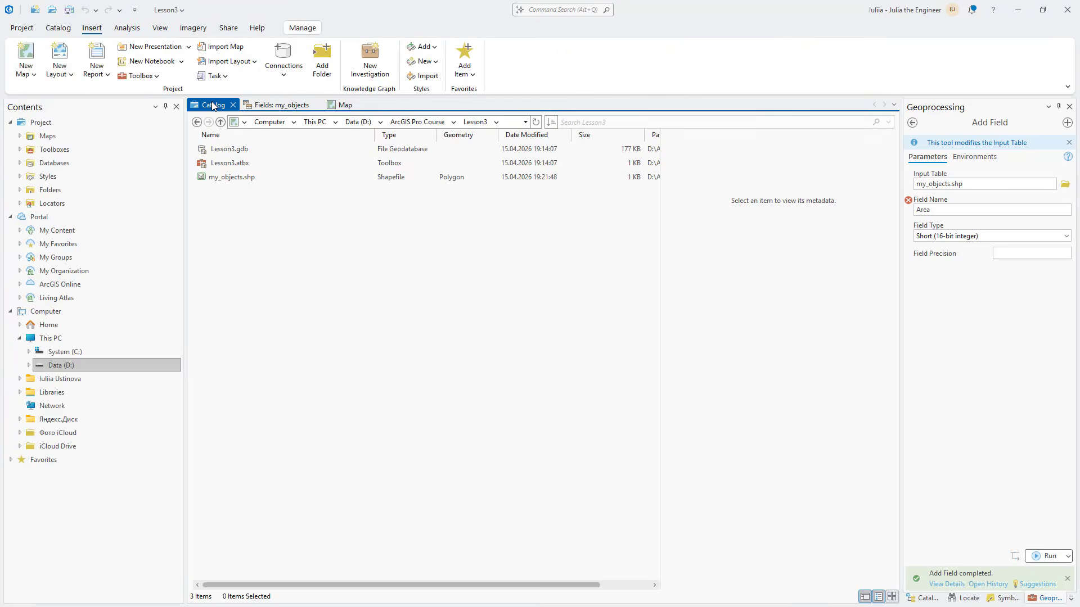
pyautogui.click(227, 179)
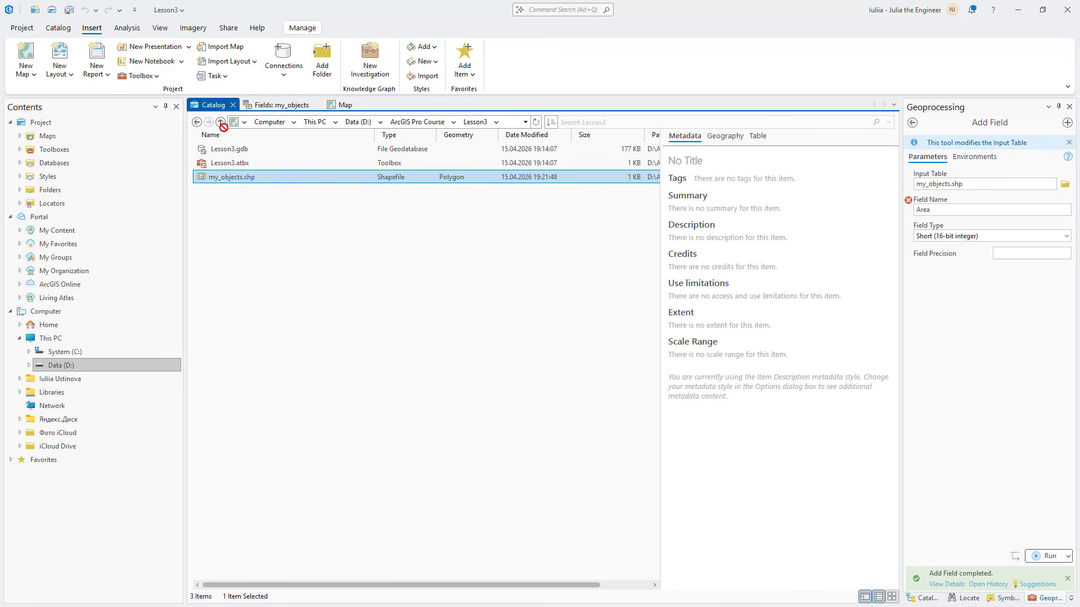
pyautogui.click(292, 105)
pyautogui.moveTo(331, 105); pyautogui.dragTo(61, 184)
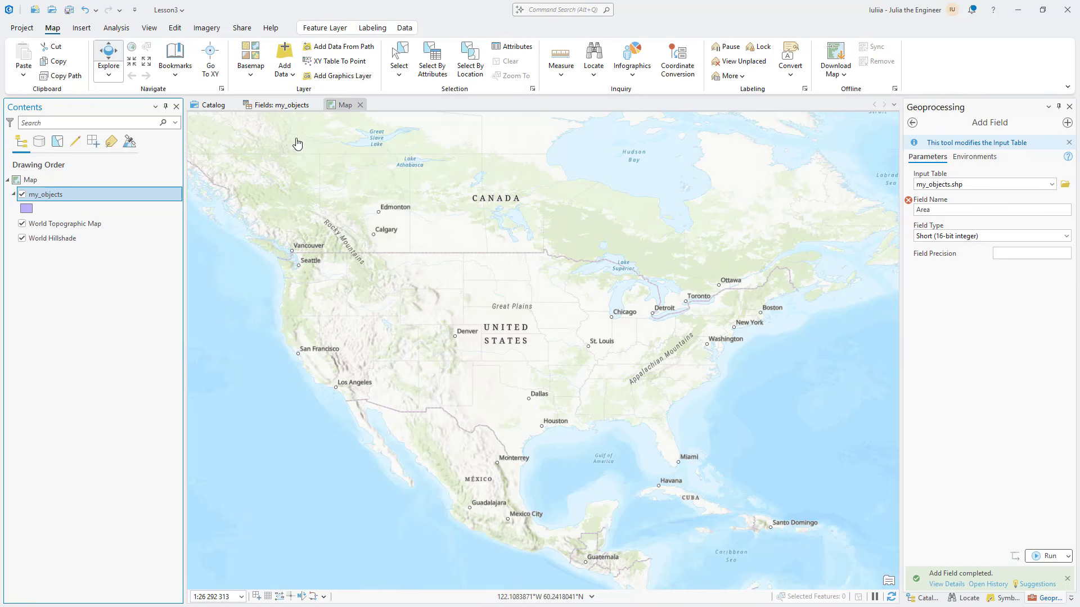
# Add my_objects.shp to the map again through Add Data, and remove the lower duplicate layer
pyautogui.click(286, 55)
pyautogui.click(518, 265)
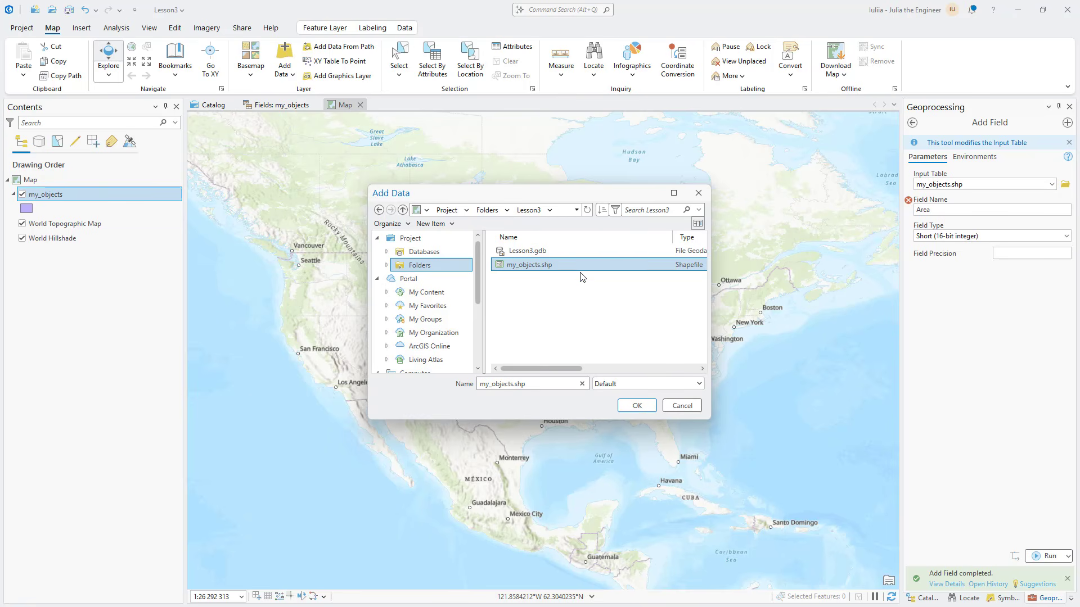
pyautogui.click(635, 406)
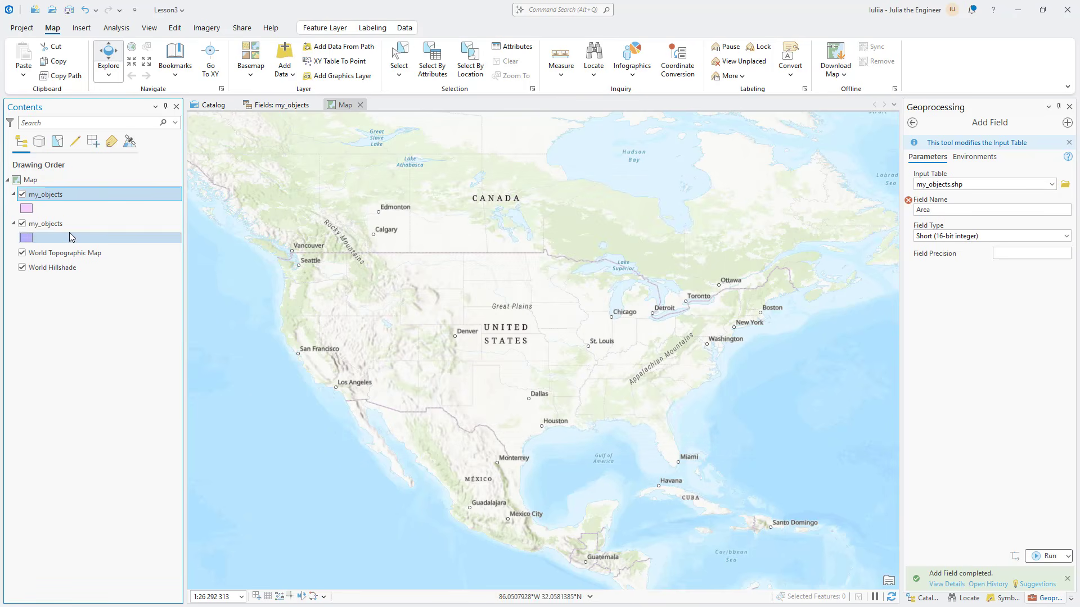
pyautogui.rightClick(66, 225)
pyautogui.click(90, 245)
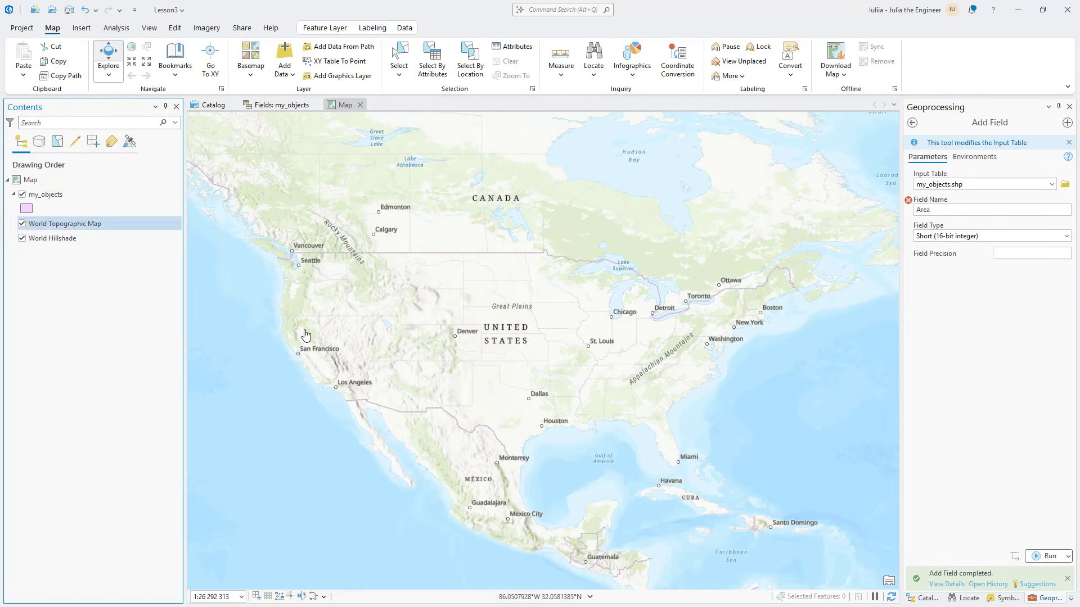
# Start creating features and activate the my_objects polygon template
pyautogui.click(175, 28)
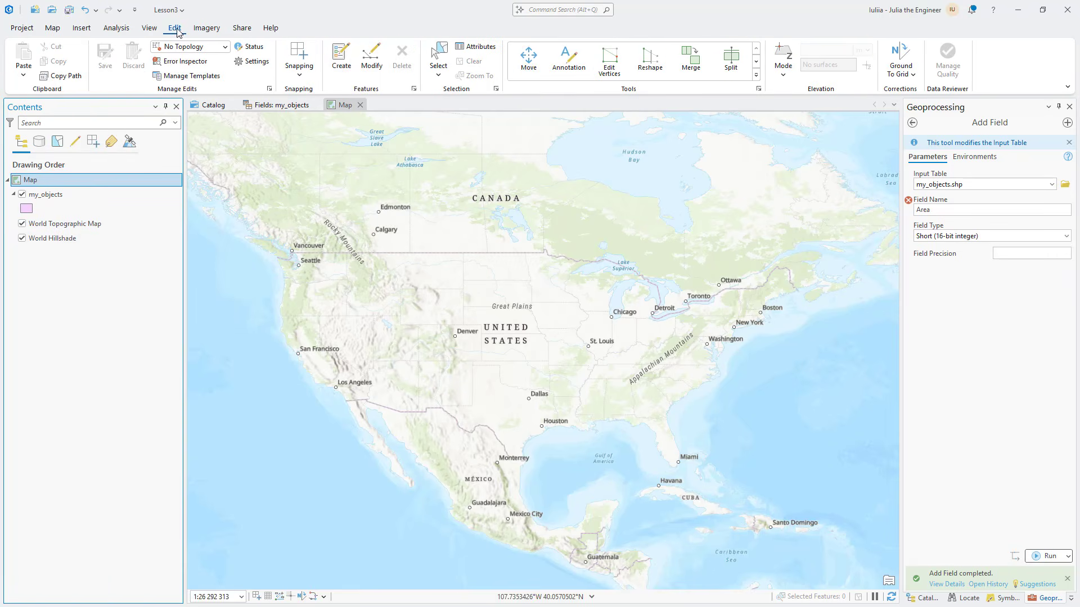
pyautogui.click(340, 59)
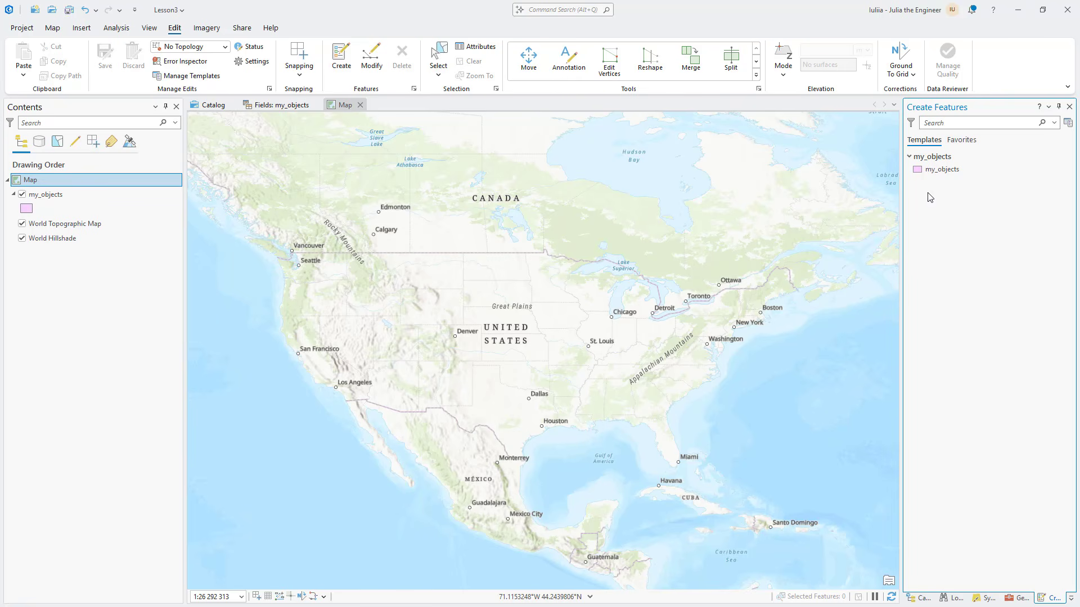
pyautogui.click(939, 170)
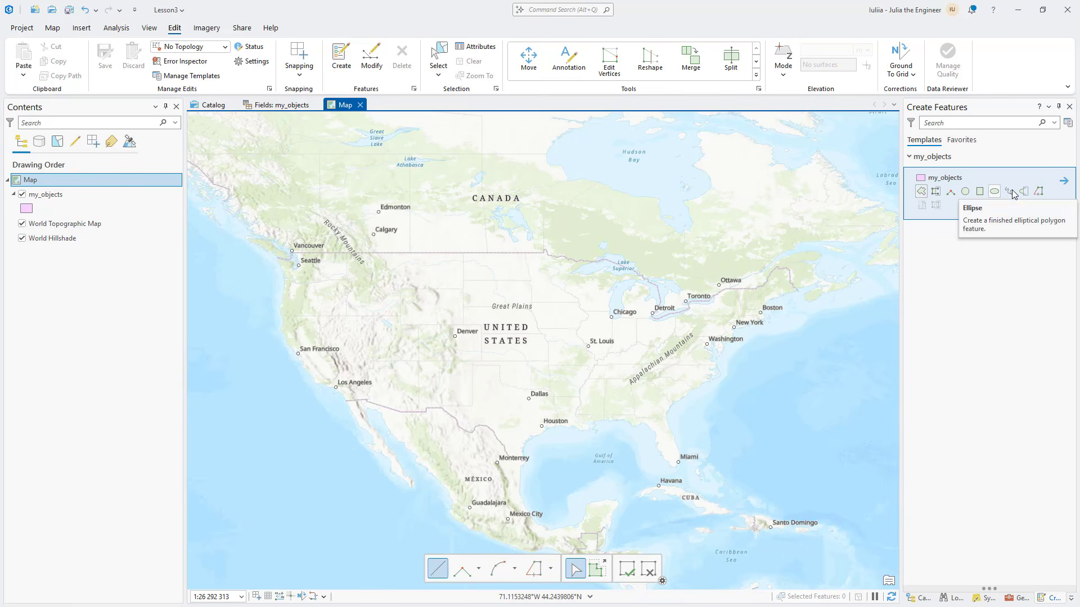
# Draw and finish a freehand rounded polygon of about ten vertices inside the Ralph E Simmons Memorial State Forest area
pyautogui.scroll(5, 652, 405)
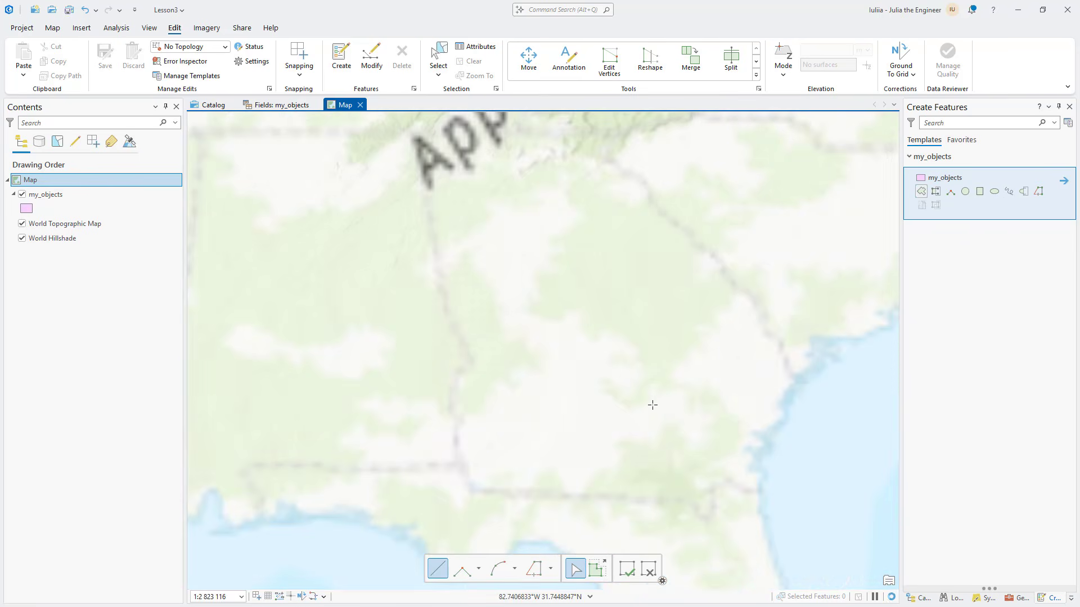
pyautogui.scroll(4, 678, 493)
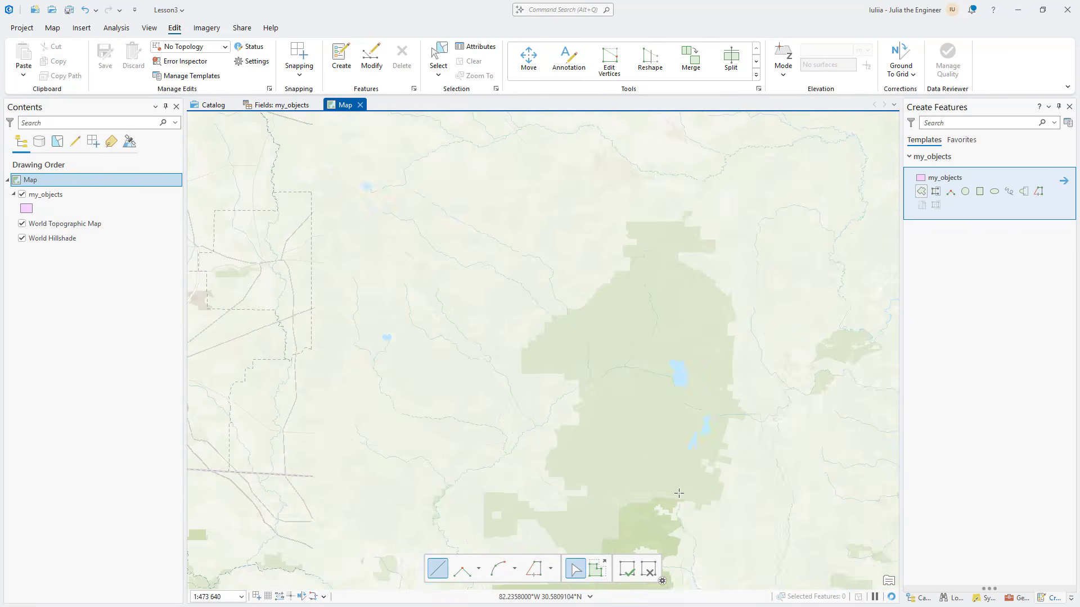
pyautogui.scroll(5, 678, 493)
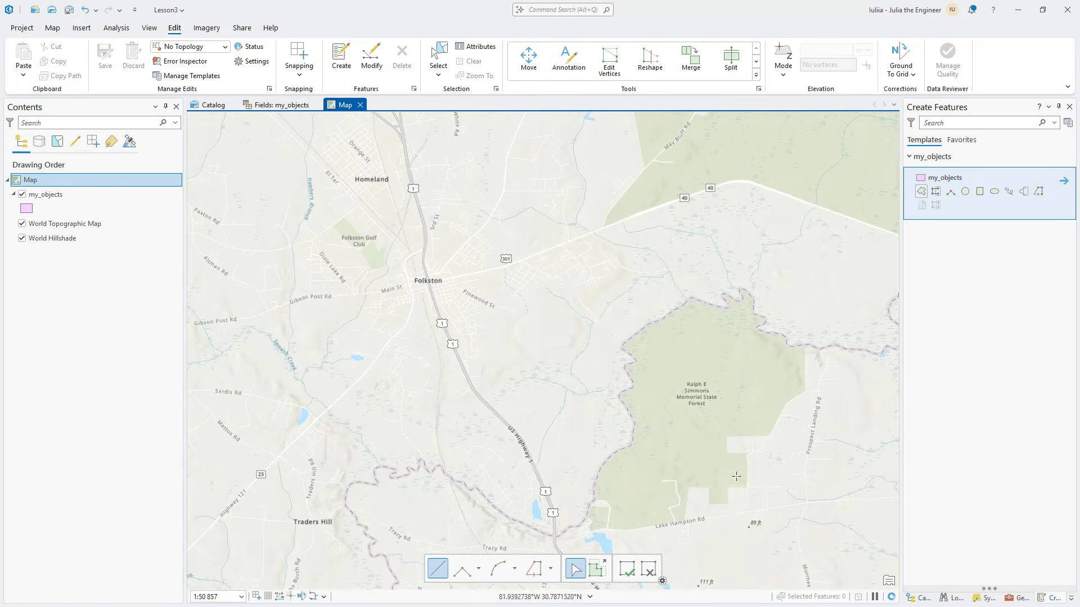
pyautogui.click(645, 411)
pyautogui.click(648, 385)
pyautogui.click(666, 368)
pyautogui.click(683, 366)
pyautogui.click(702, 367)
pyautogui.click(713, 374)
pyautogui.click(713, 387)
pyautogui.click(708, 404)
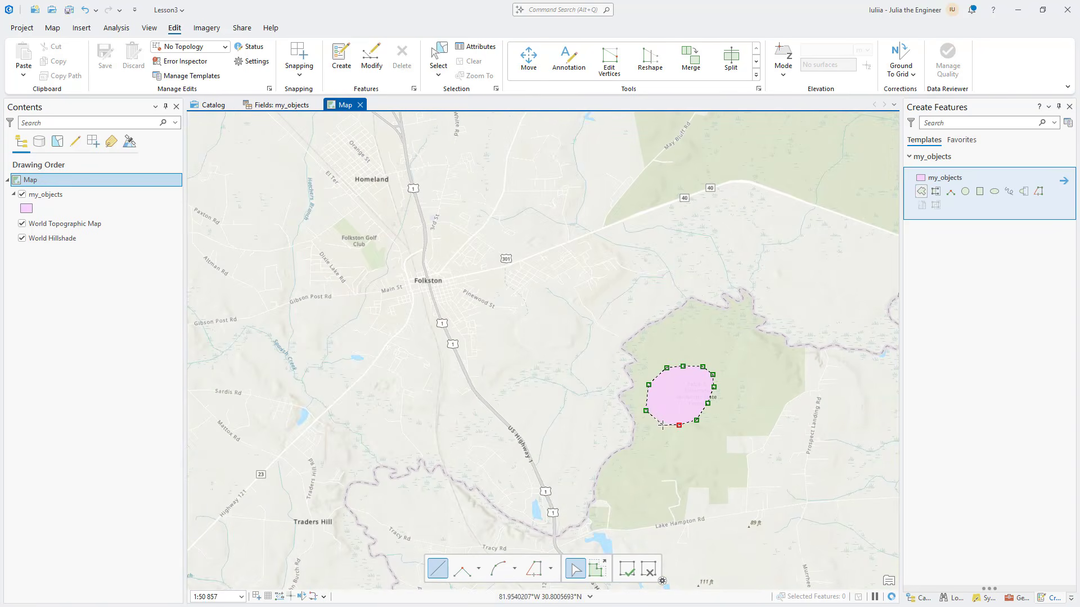
pyautogui.click(662, 424)
pyautogui.rightClick(662, 424)
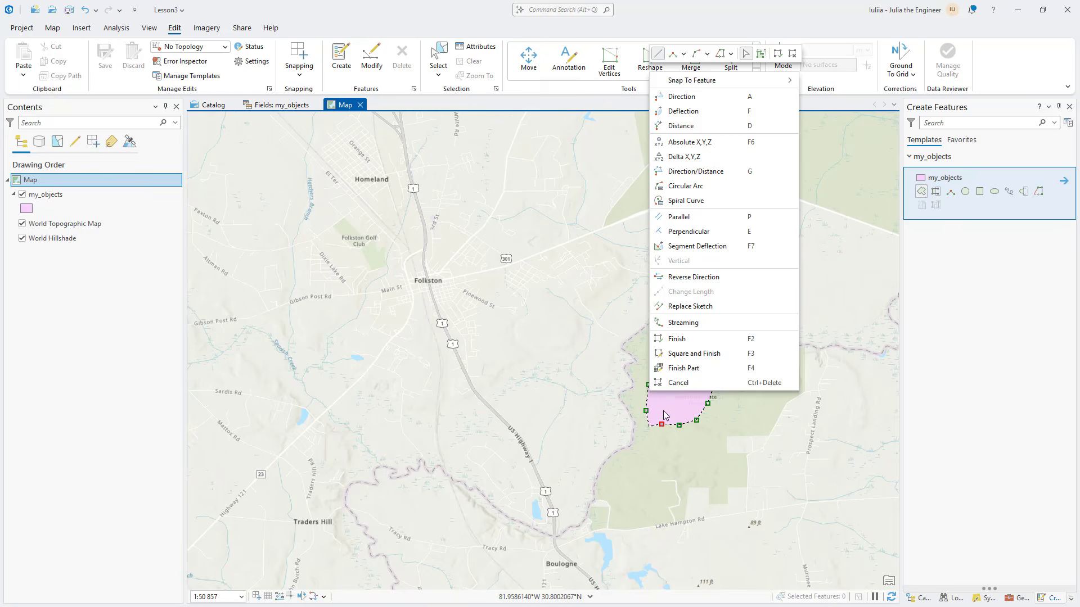
pyautogui.click(677, 339)
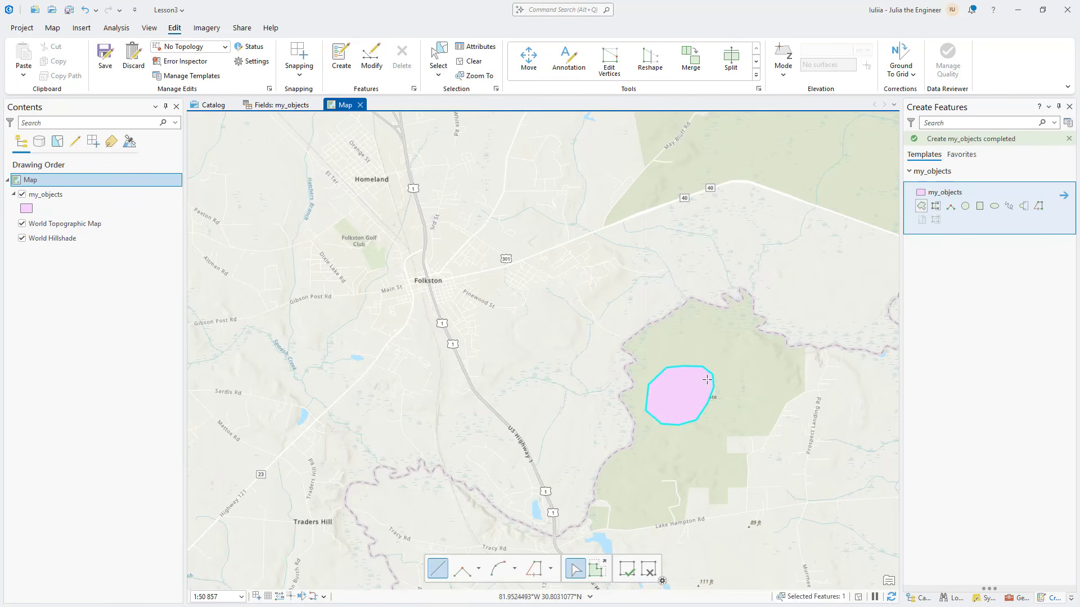
# Open the new polygon's attributes, set its Name to Forest and apply the edit
pyautogui.click(476, 47)
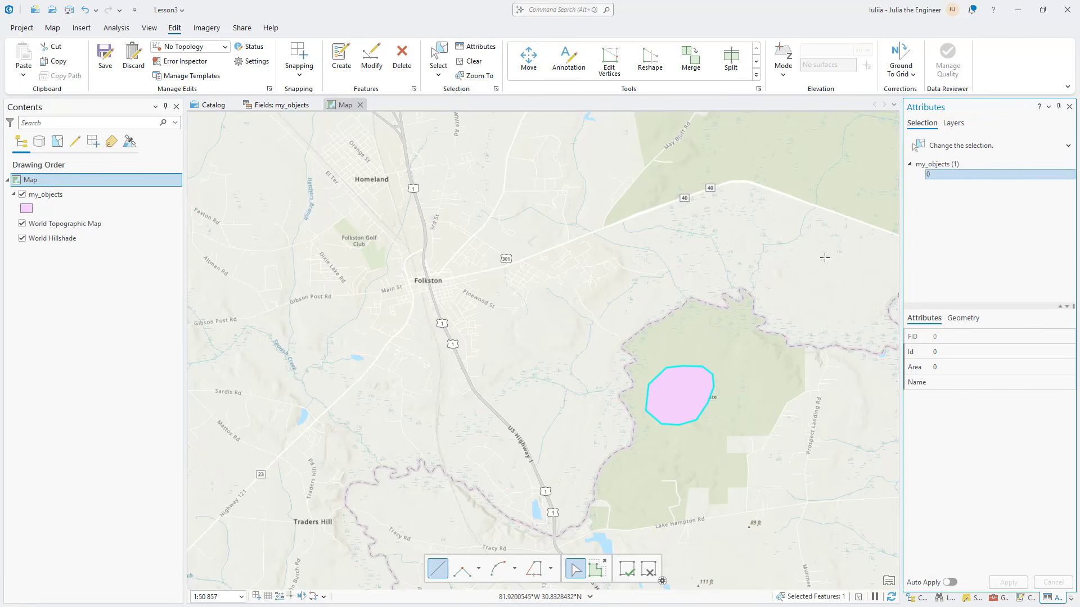
pyautogui.click(940, 176)
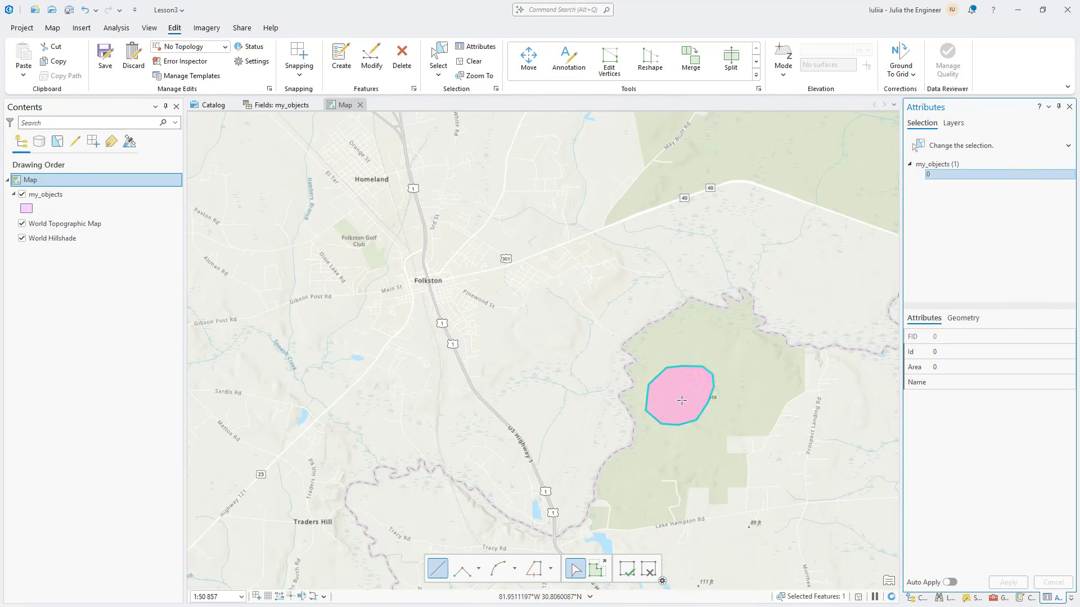
pyautogui.click(956, 383)
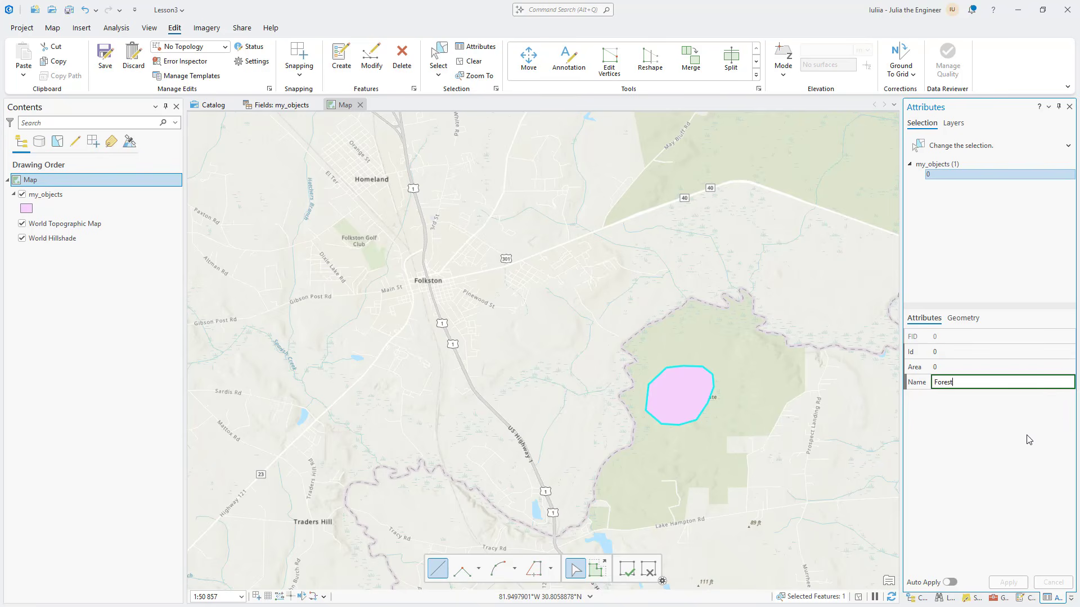
pyautogui.press('Return')
pyautogui.click(1010, 384)
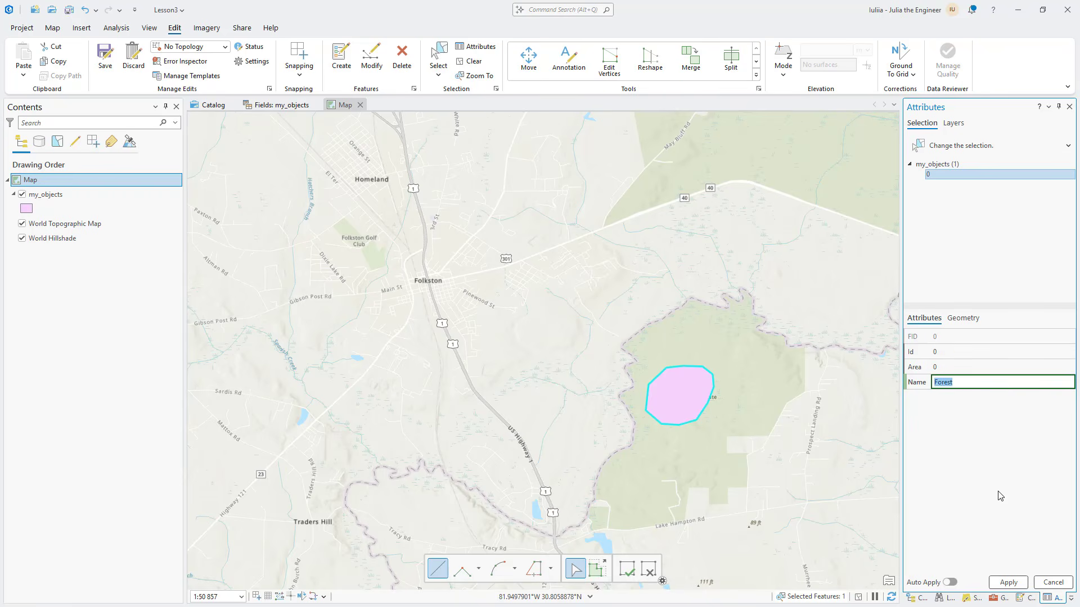
pyautogui.click(1008, 582)
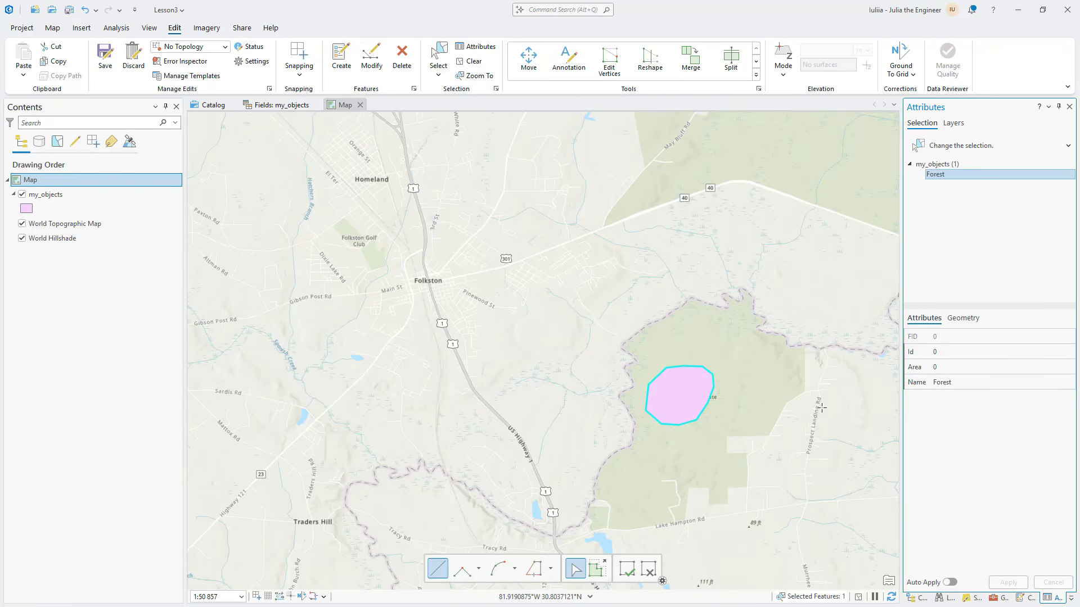
# Turn on labels for the my_objects layer
pyautogui.scroll(4, 706, 400)
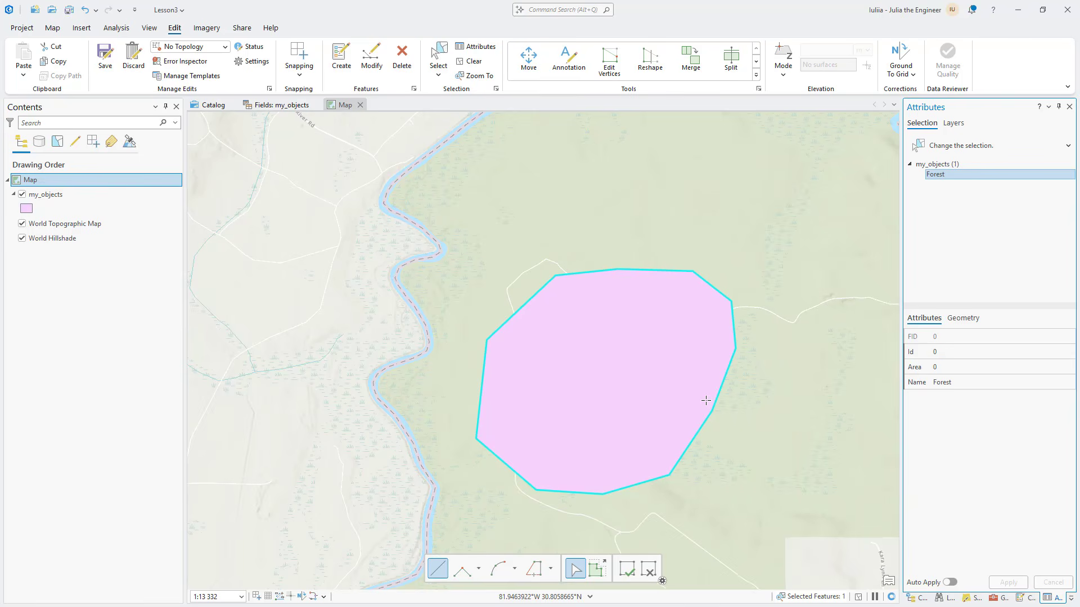
pyautogui.rightClick(51, 197)
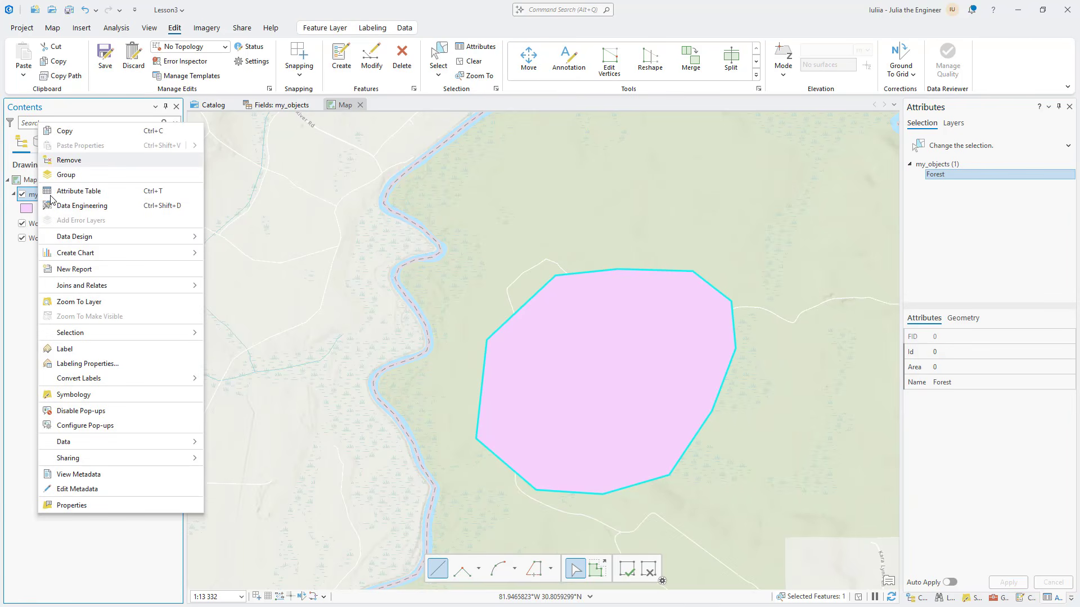
pyautogui.click(62, 349)
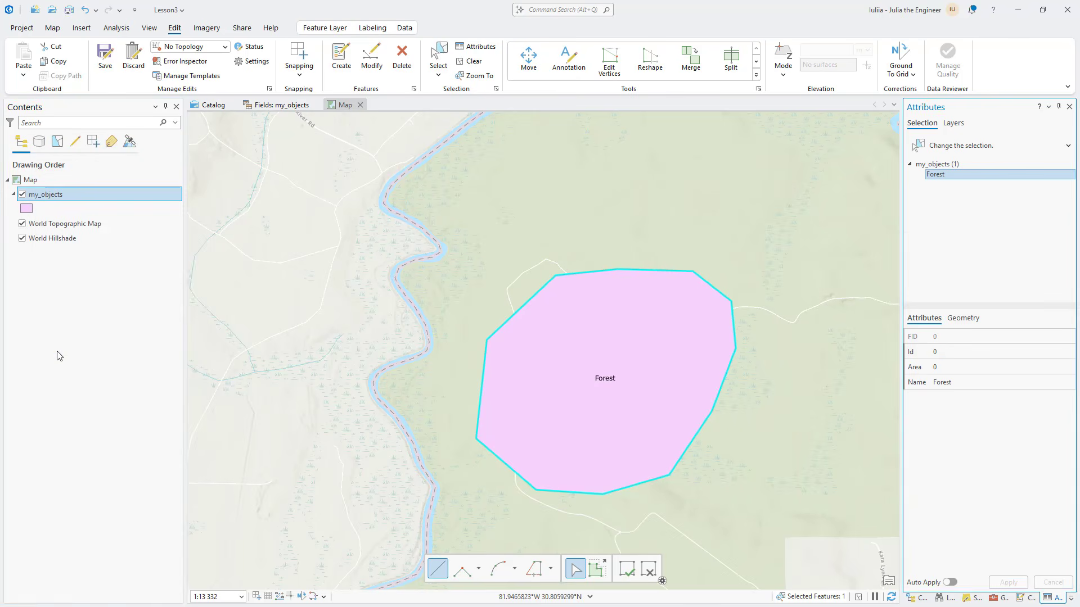
pyautogui.scroll(2, 600, 376)
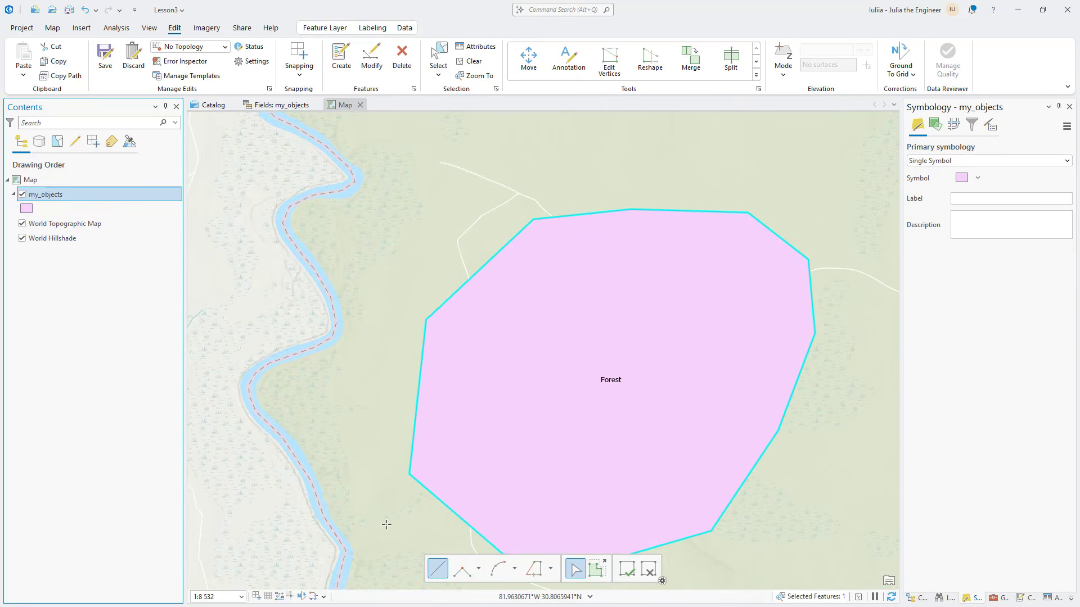
# Create a circle feature in my_objects just east of the Forest polygon, inside the state forest
pyautogui.scroll(-8, 584, 332)
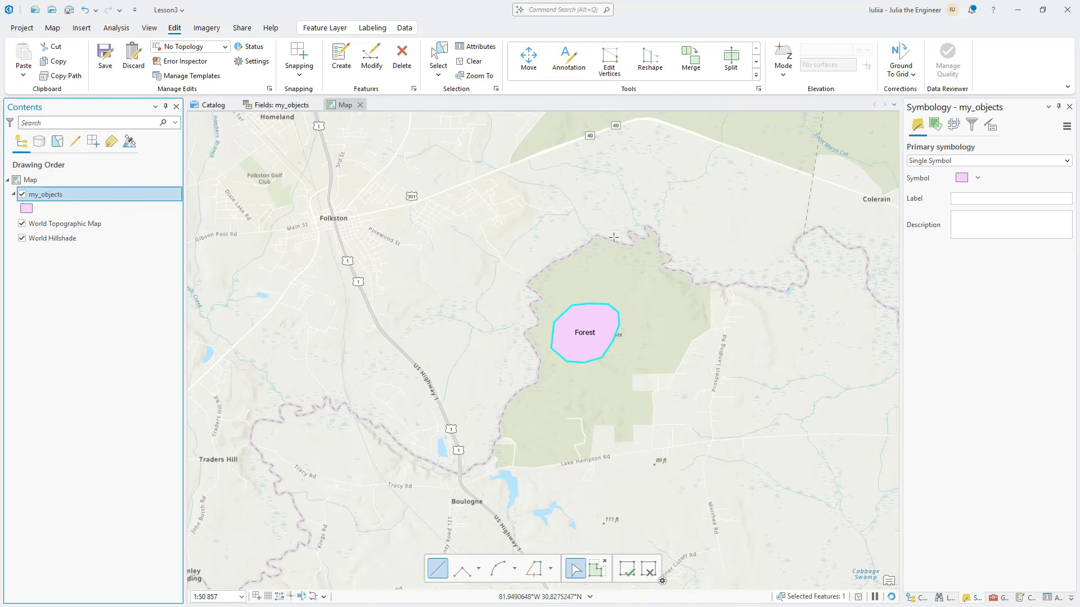
pyautogui.click(341, 56)
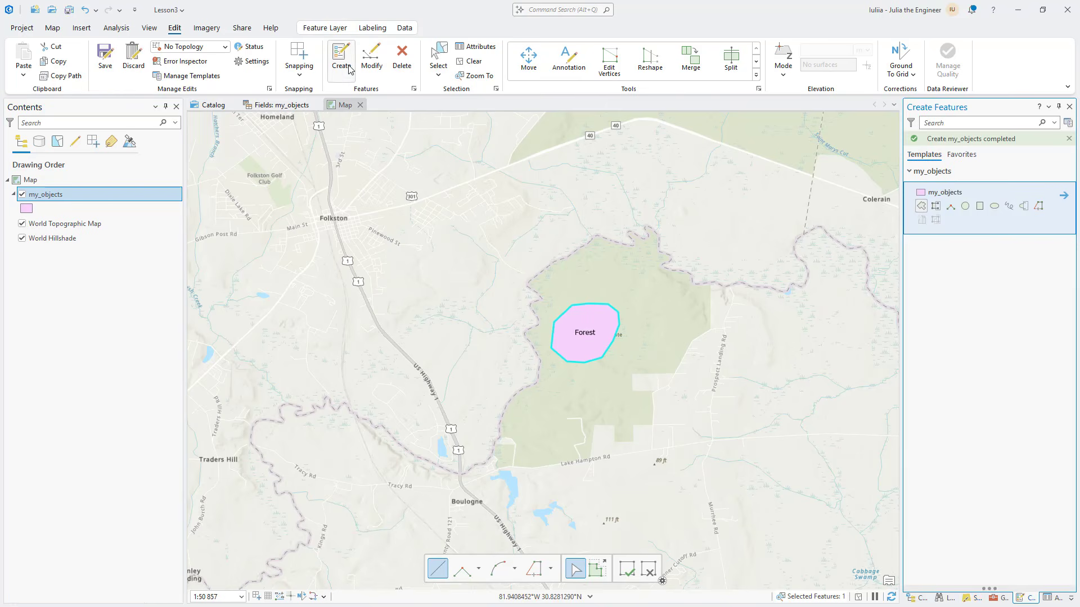
pyautogui.click(962, 207)
pyautogui.click(655, 321)
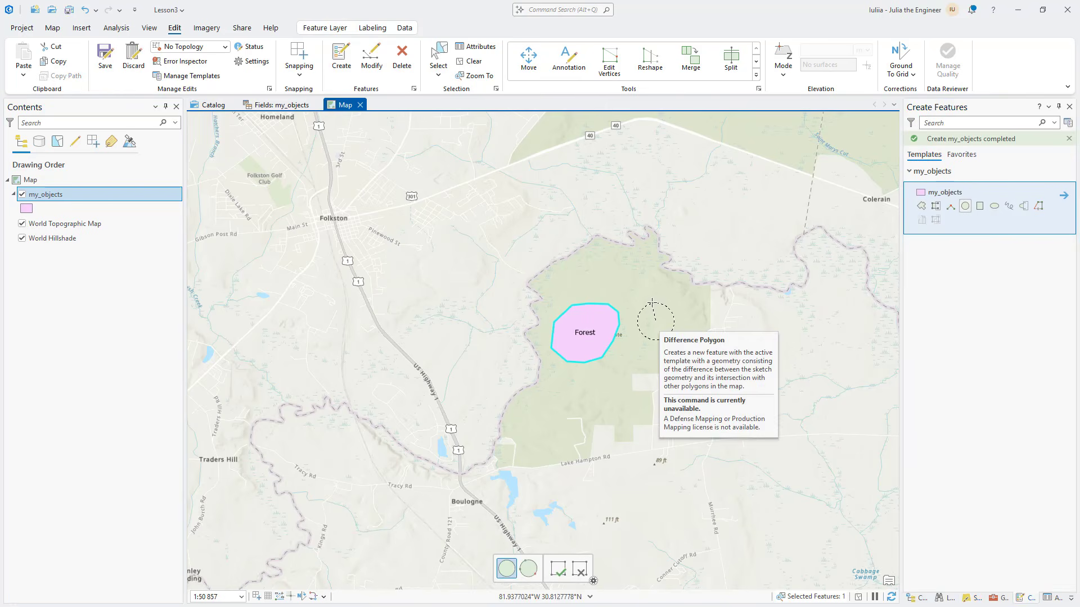
pyautogui.click(659, 300)
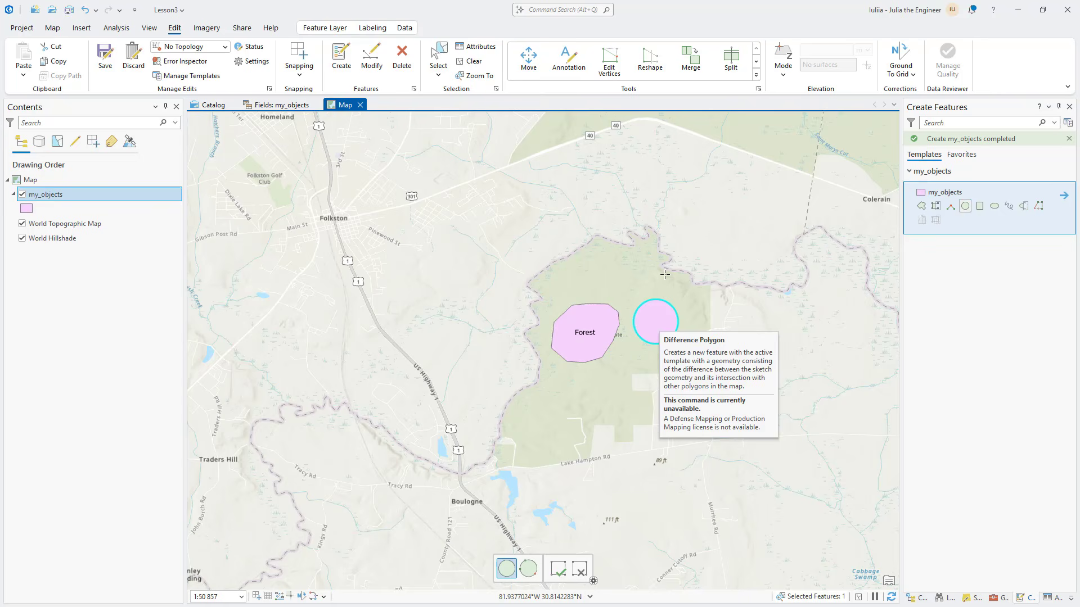
# Set the Name attribute of the new circular feature to Circle and apply the edit
pyautogui.click(475, 47)
pyautogui.click(959, 382)
pyautogui.write('Circle')
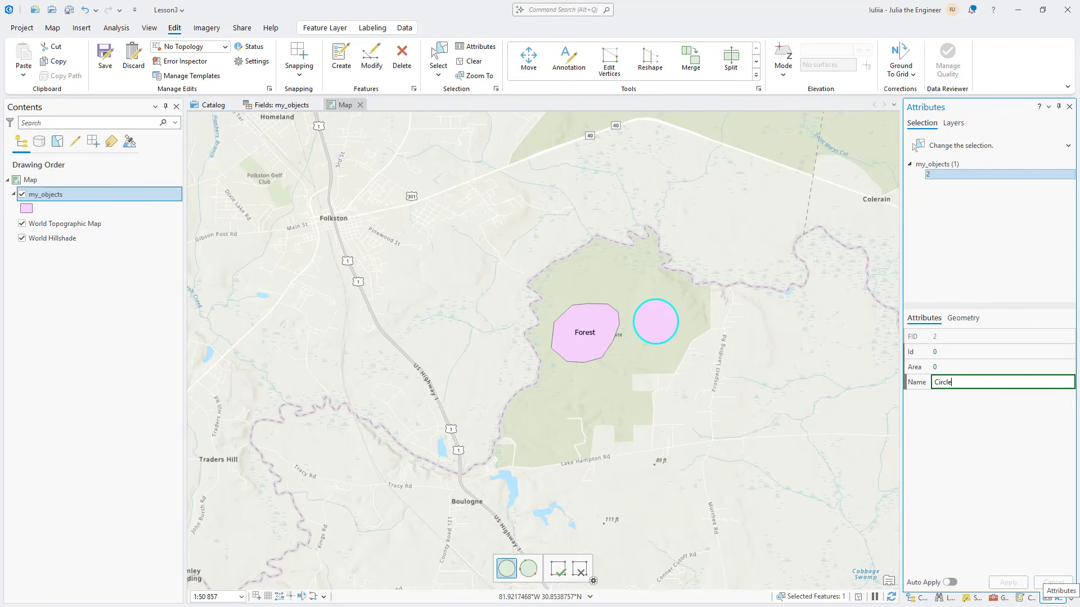
pyautogui.press('Return')
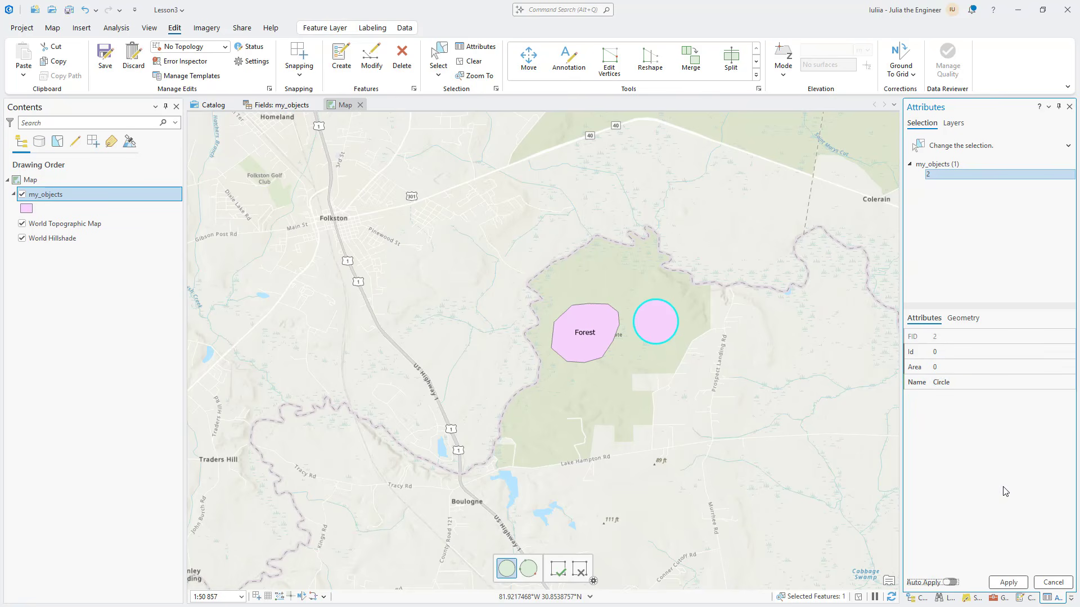
pyautogui.click(1012, 581)
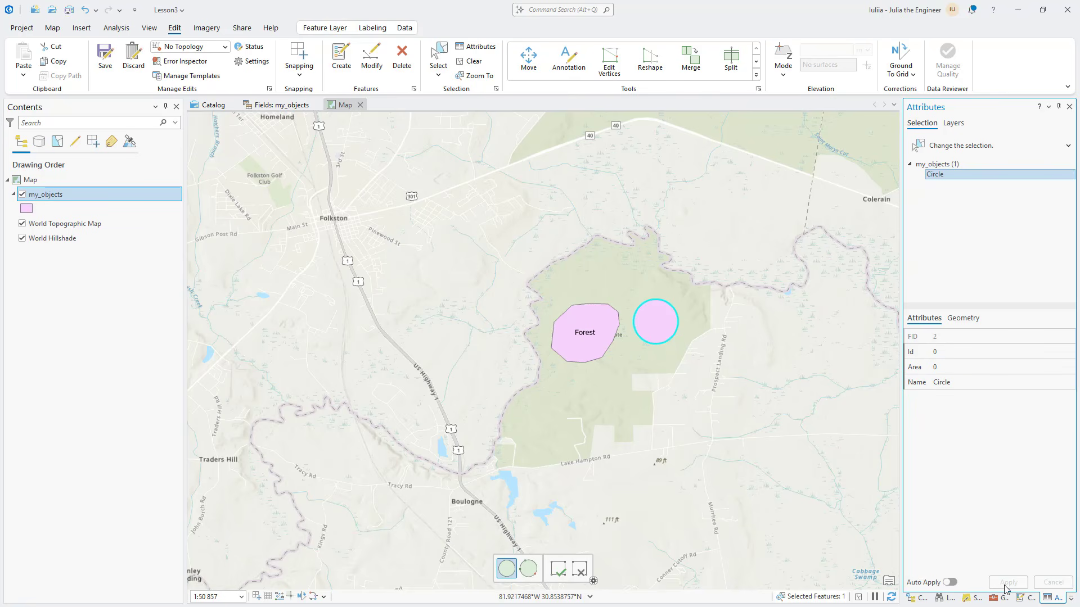
# Open the my_objects attribute table and select its records one at a time, ending with the Forest row
pyautogui.rightClick(71, 199)
pyautogui.click(98, 263)
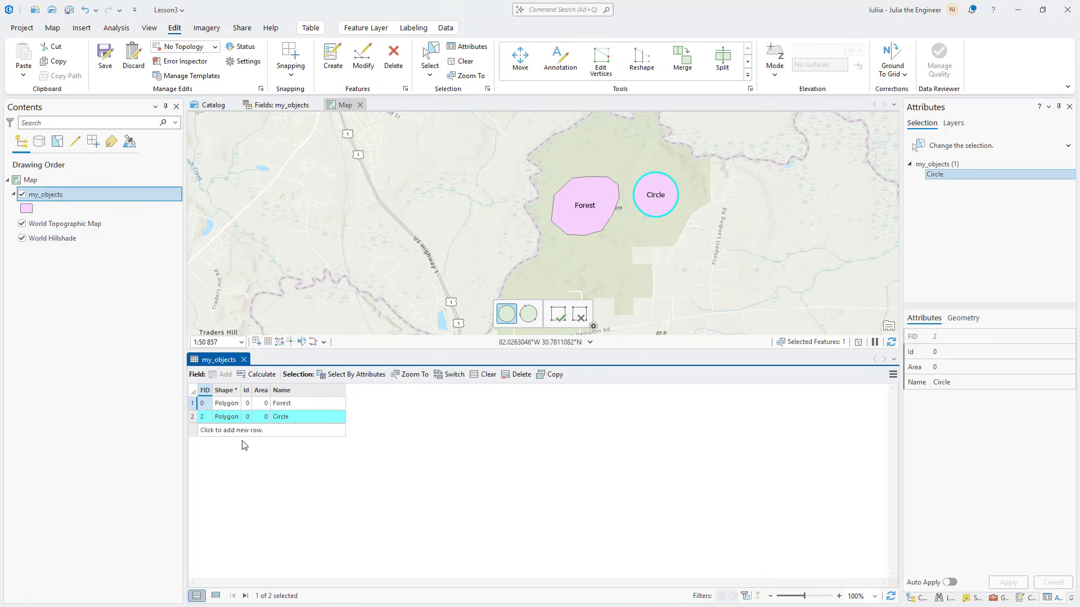
pyautogui.click(193, 403)
pyautogui.click(193, 417)
pyautogui.click(199, 403)
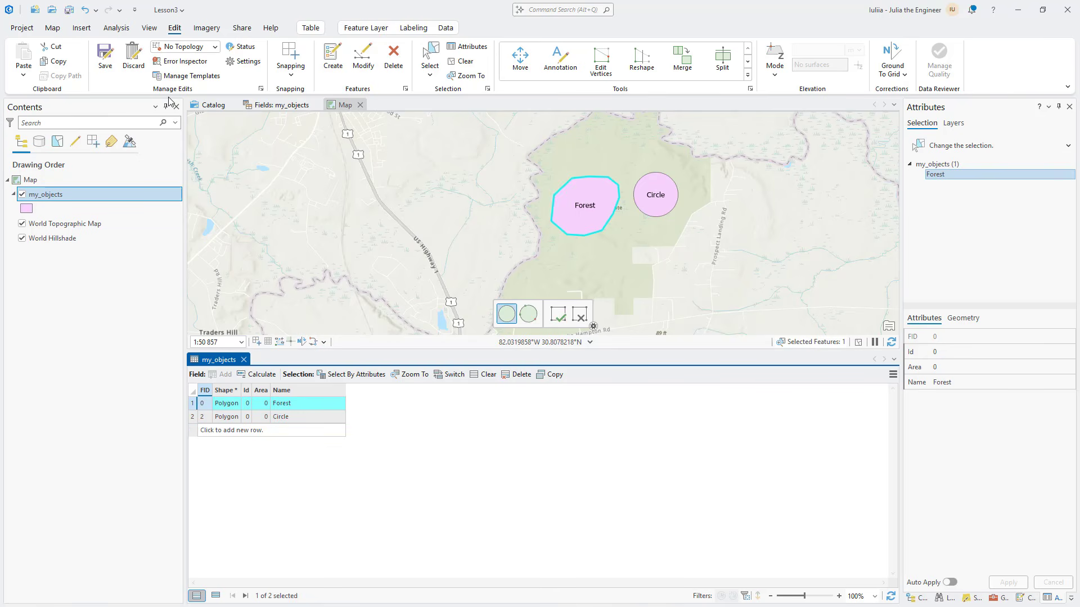
# Activate the Select tool and select both the Forest and Circle polygons on the map
pyautogui.click(430, 56)
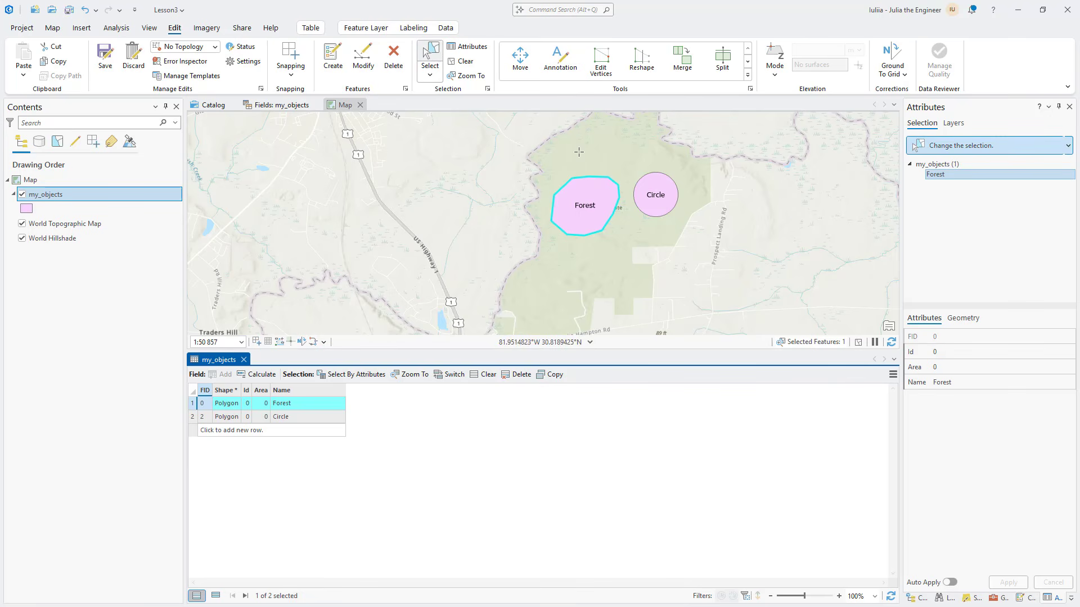
pyautogui.click(629, 186)
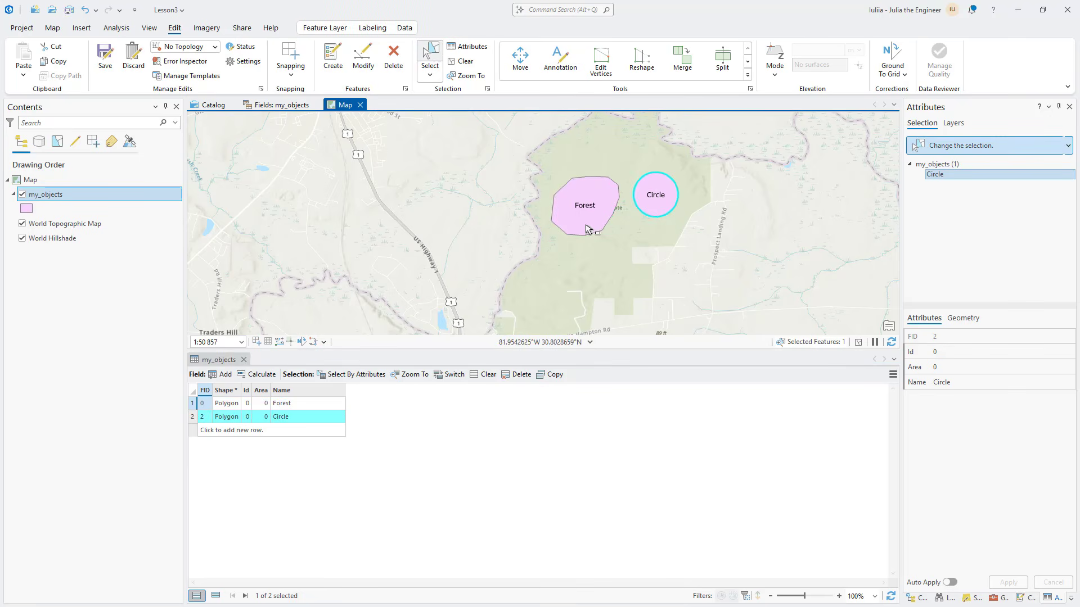
pyautogui.click(597, 181)
pyautogui.keyDown('shift'); pyautogui.click(650, 197); pyautogui.keyUp('shift')
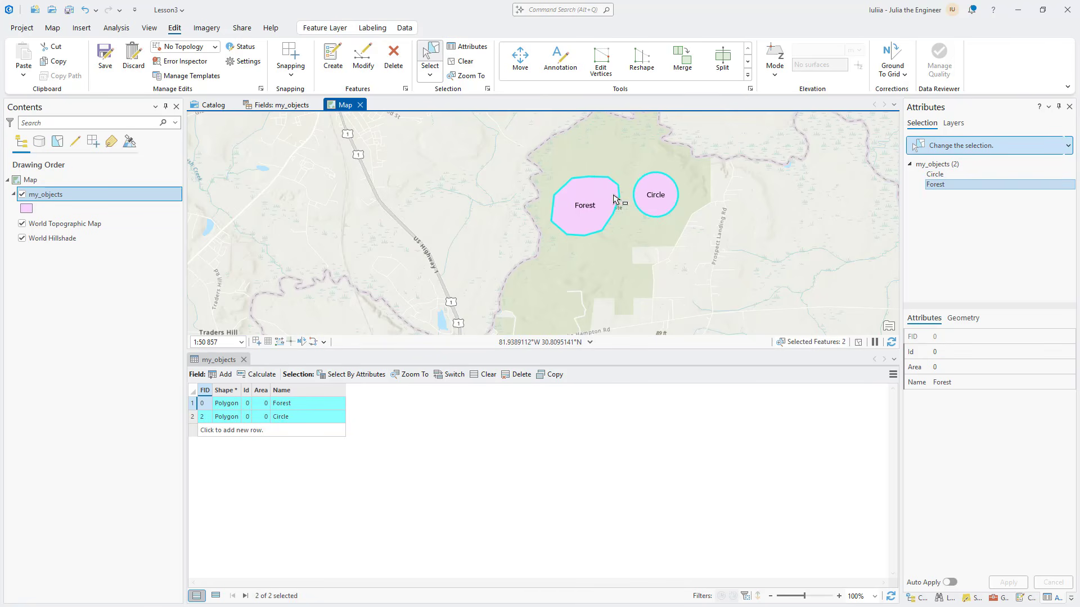
# List the layers by selection, clear the my_objects selection, and select only the Circle polygon on the map
pyautogui.click(57, 141)
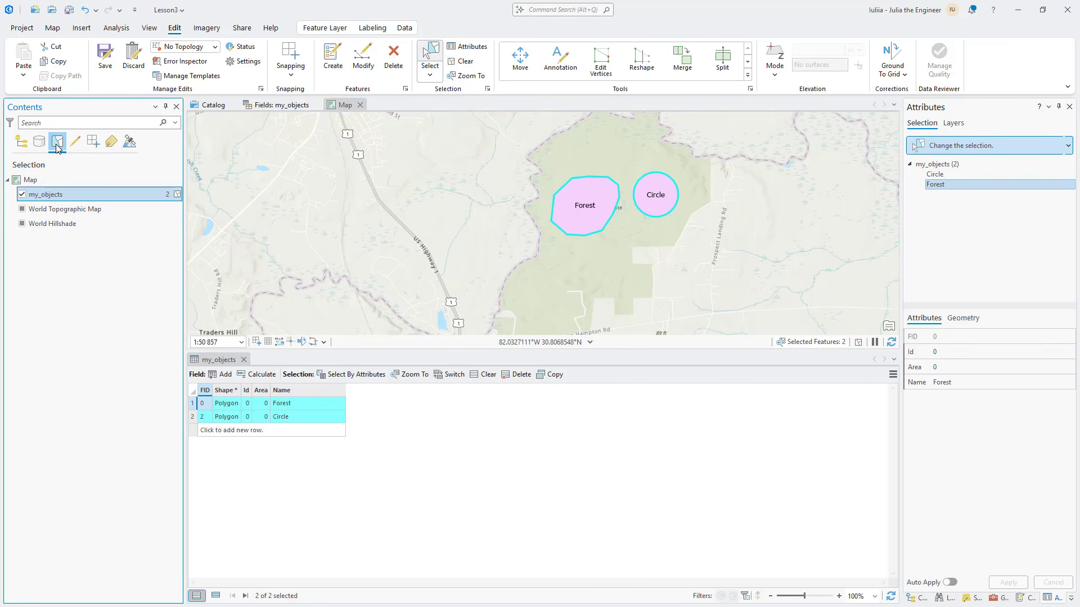
pyautogui.click(177, 196)
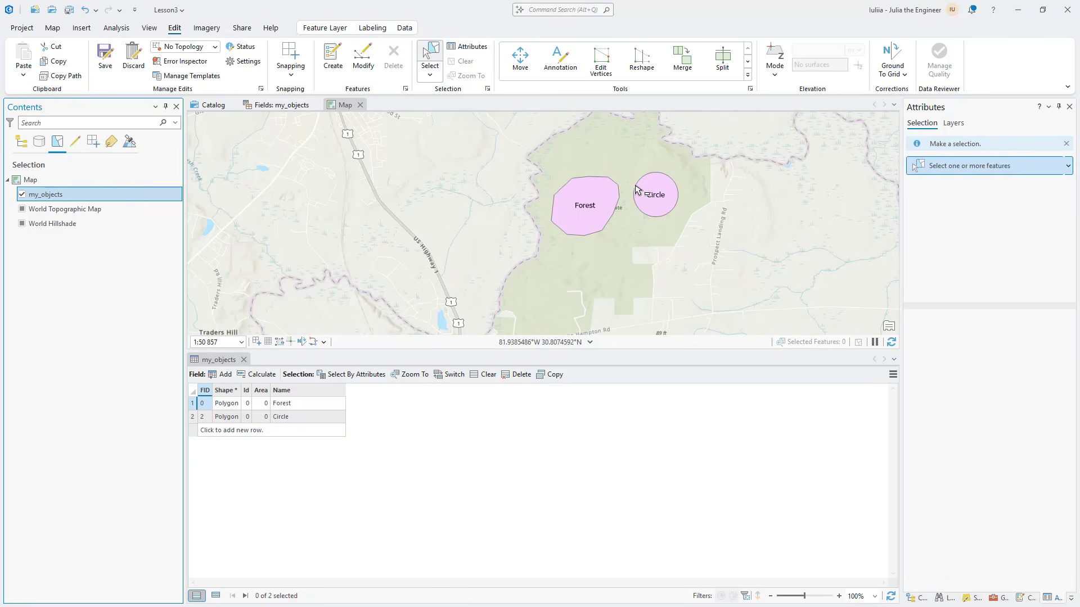
pyautogui.click(604, 191)
pyautogui.click(653, 197)
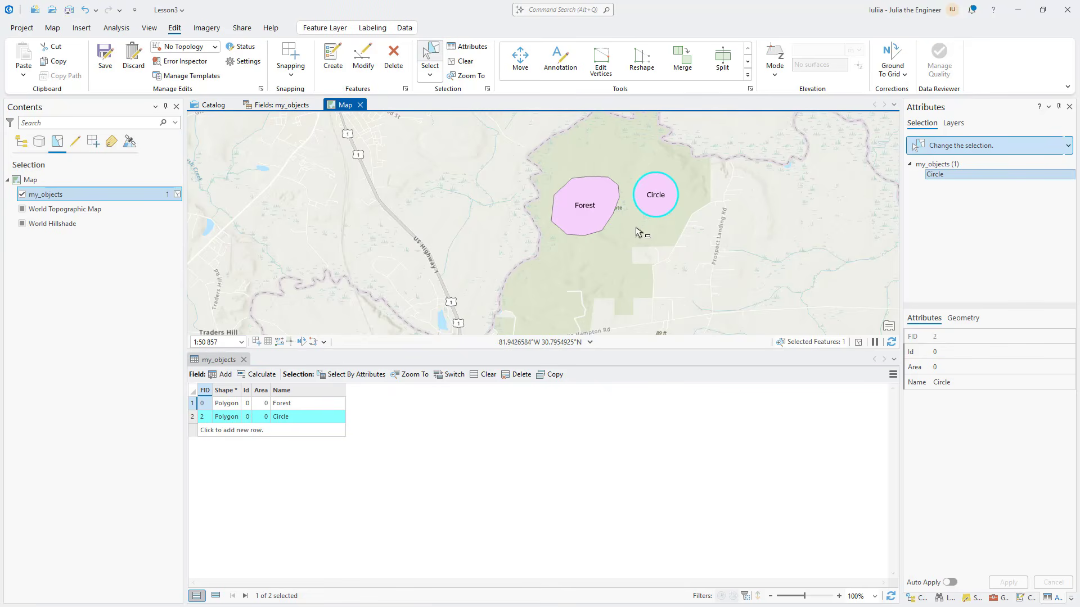
pyautogui.click(666, 232)
pyautogui.click(668, 209)
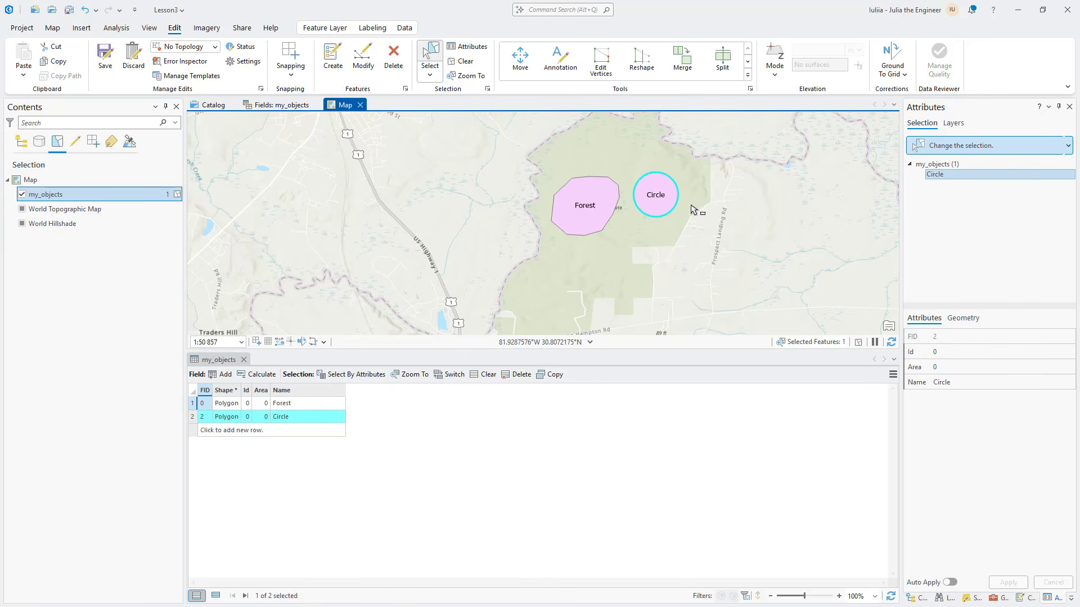